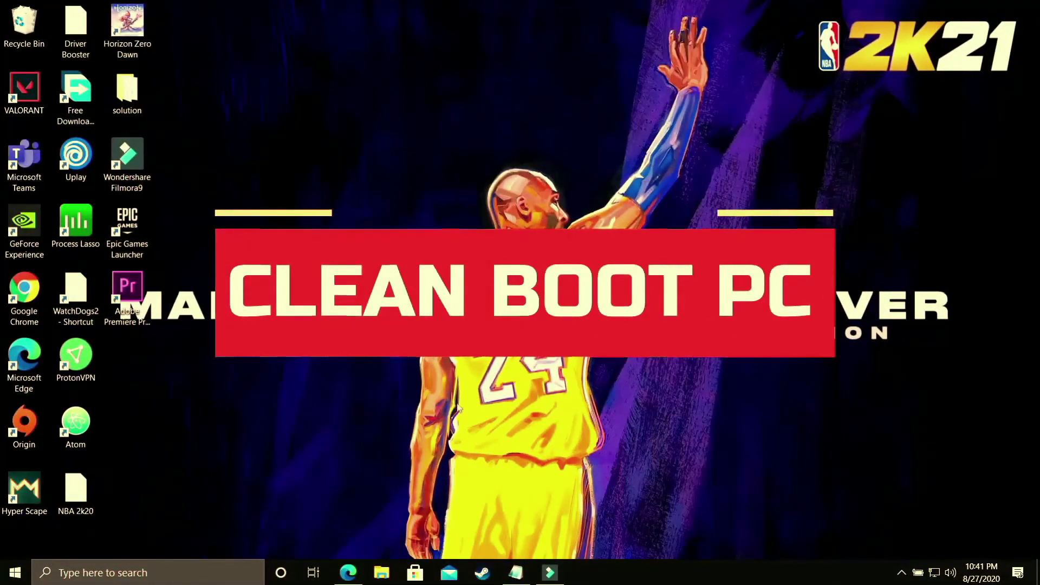
left_click(349, 573)
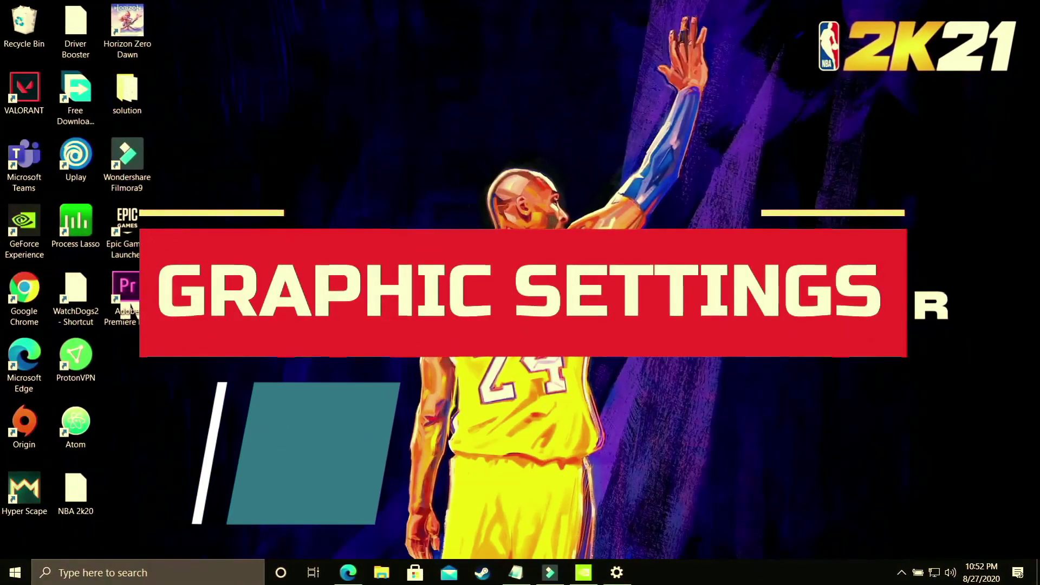
- Open the Windows Graphics settings and make sure hardware-accelerated GPU scheduling is turned on
left_click(152, 569)
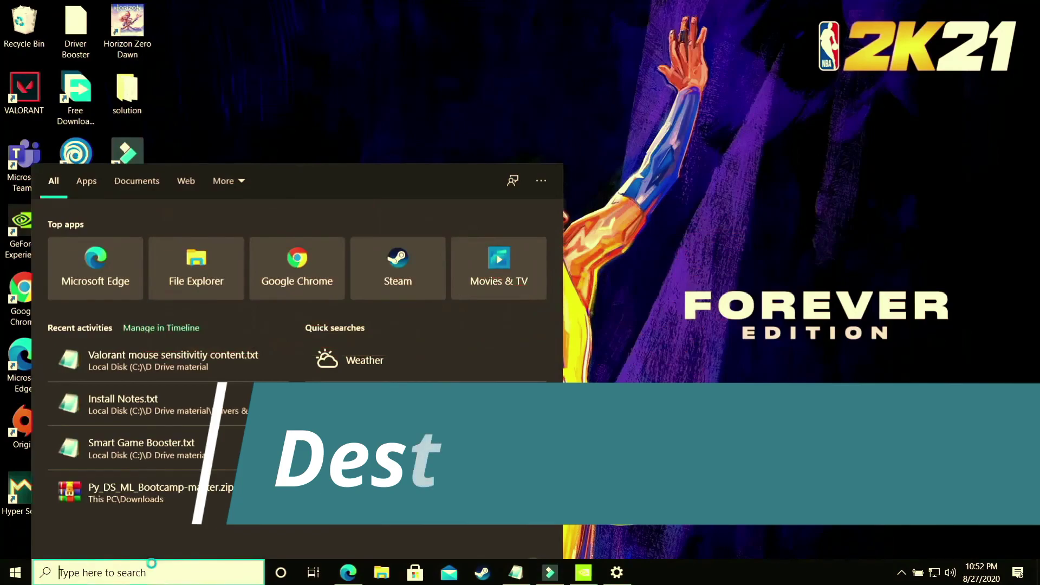
type("Graphic")
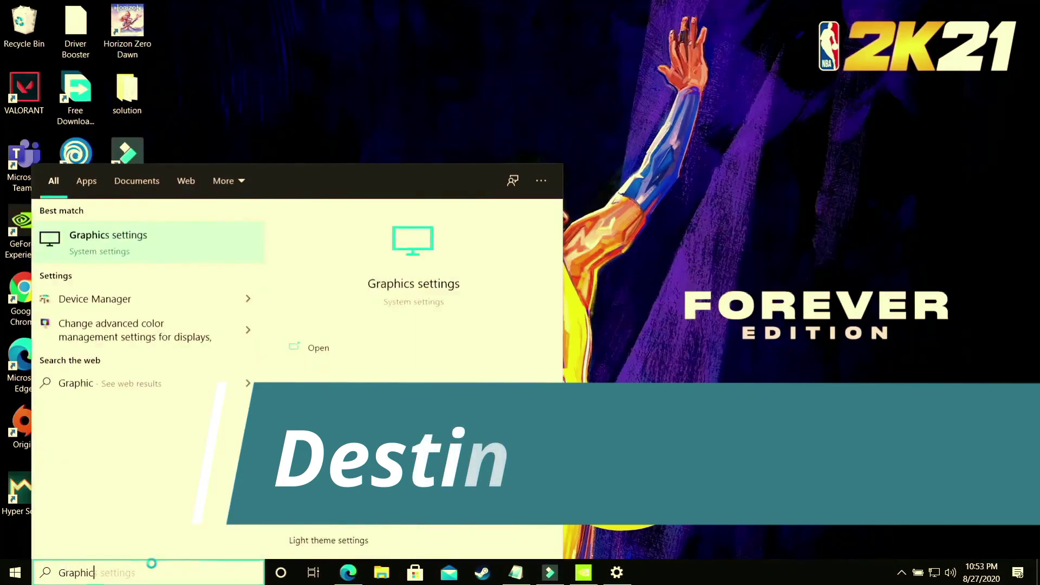
left_click(109, 239)
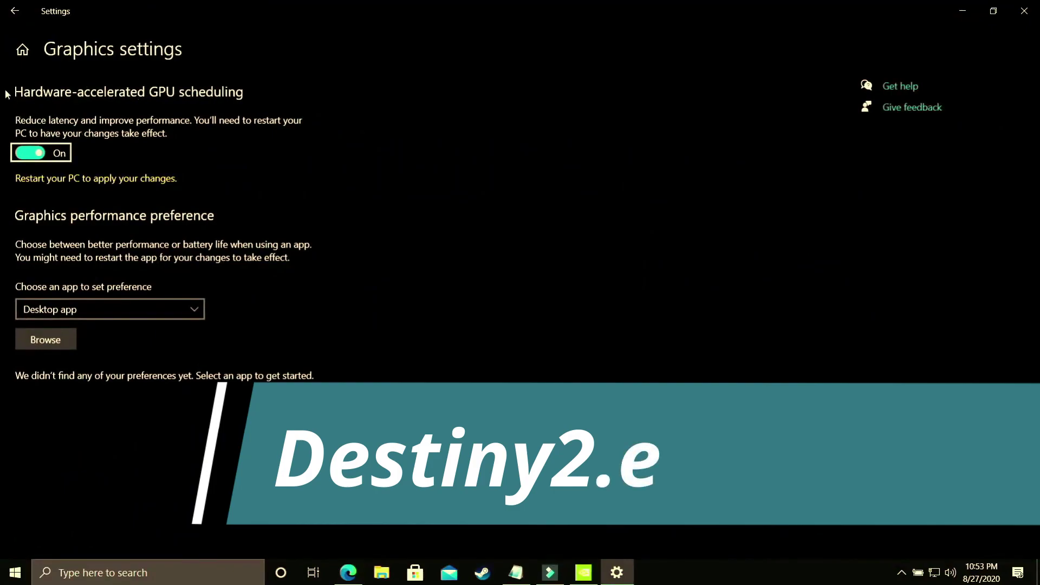
left_click(30, 154)
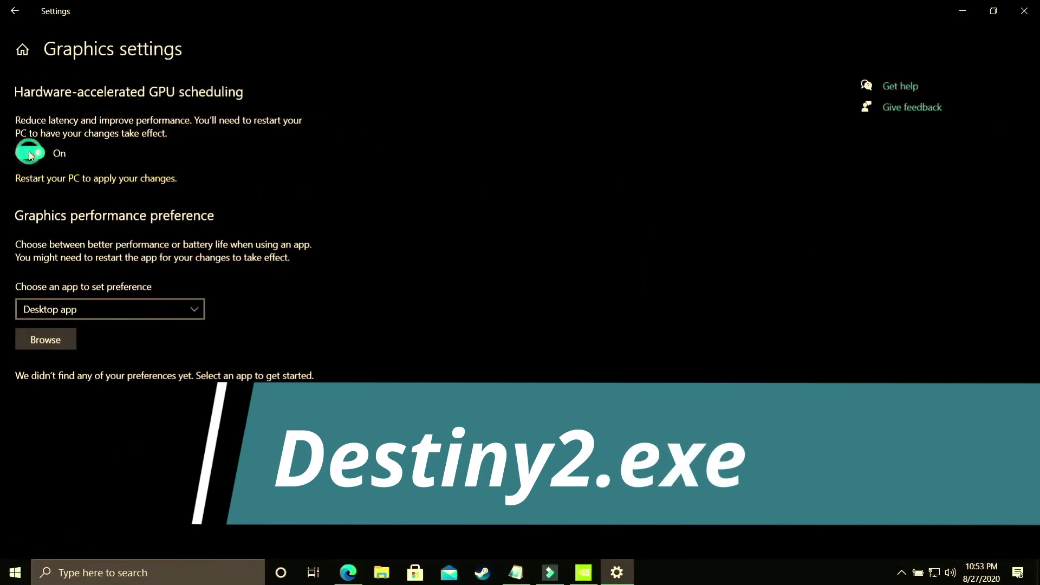
left_click(34, 155)
- Add the desktop app NBA2K20 from the Steam NBA 2K20 folder to the graphics performance preferences
left_click(72, 311)
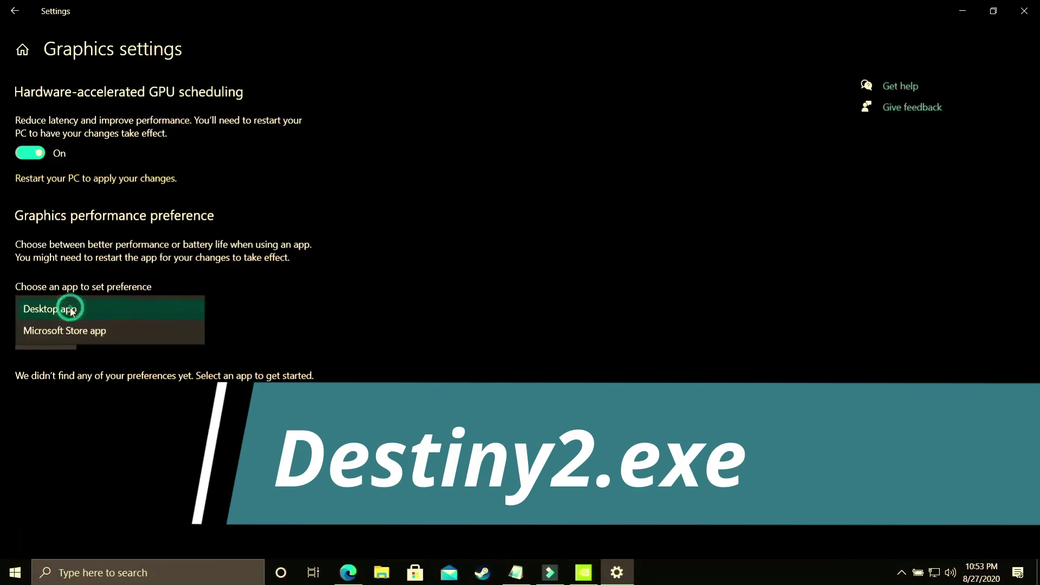
left_click(26, 309)
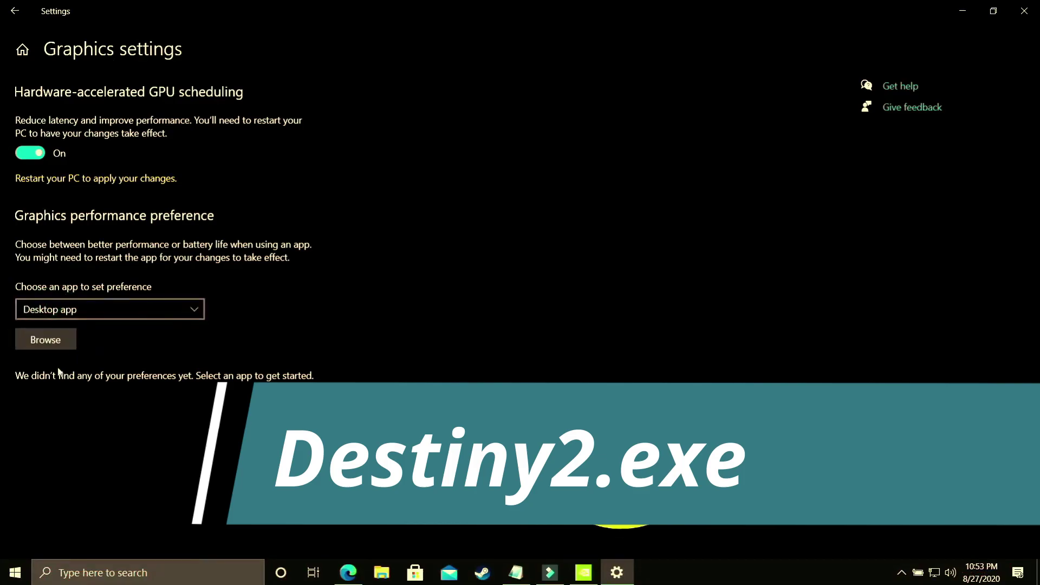
left_click(48, 346)
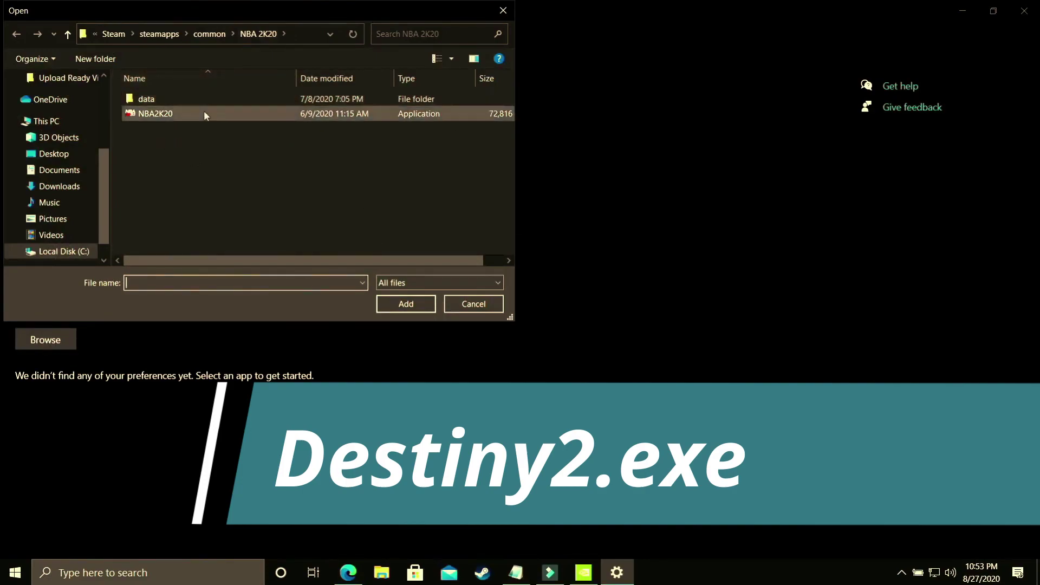
double_click(163, 115)
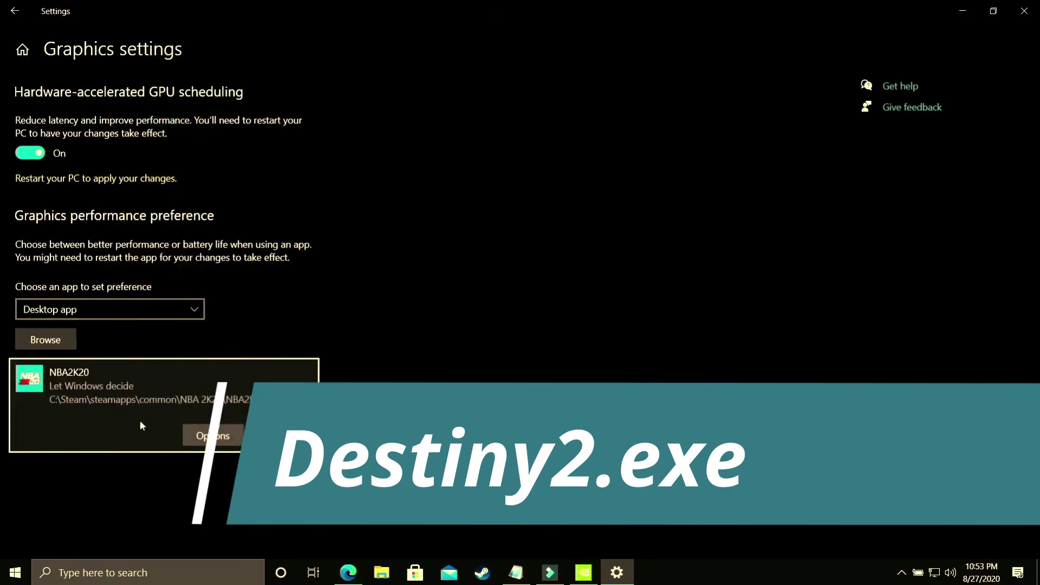
- Set the NBA2K20 graphics preference to High performance, save it and return to the desktop
left_click(222, 436)
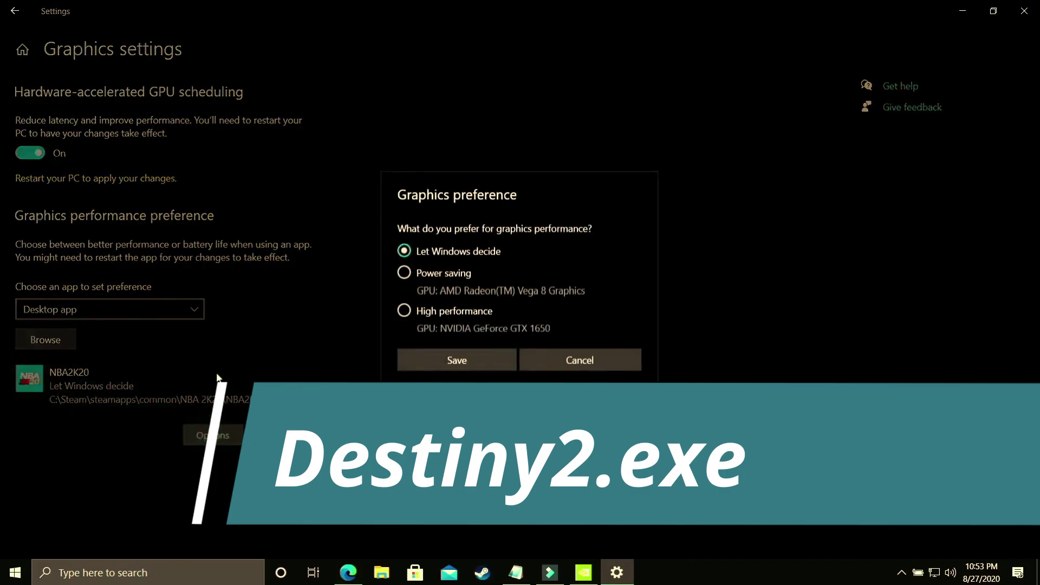
left_click(404, 312)
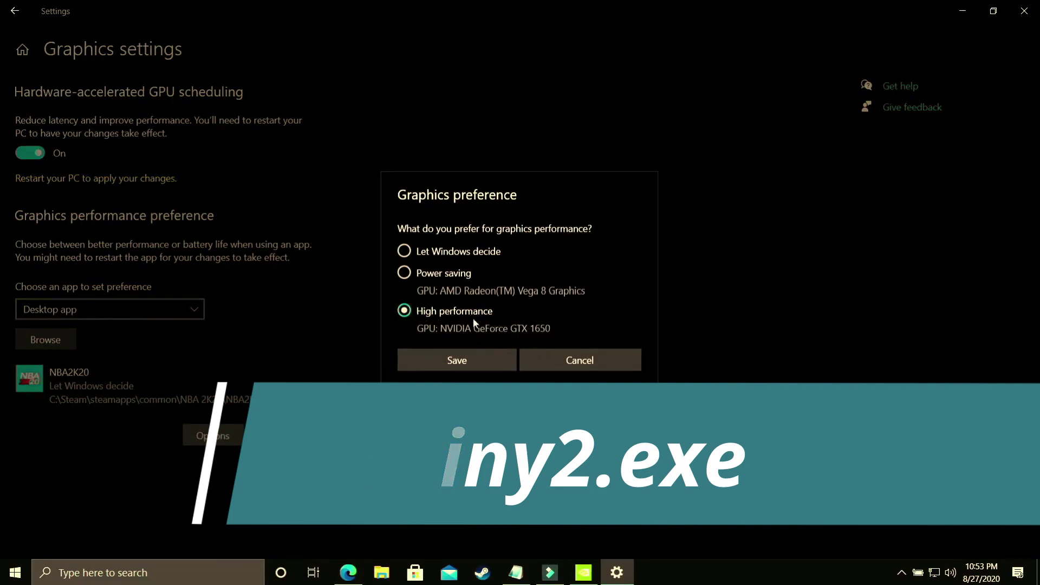
left_click(456, 358)
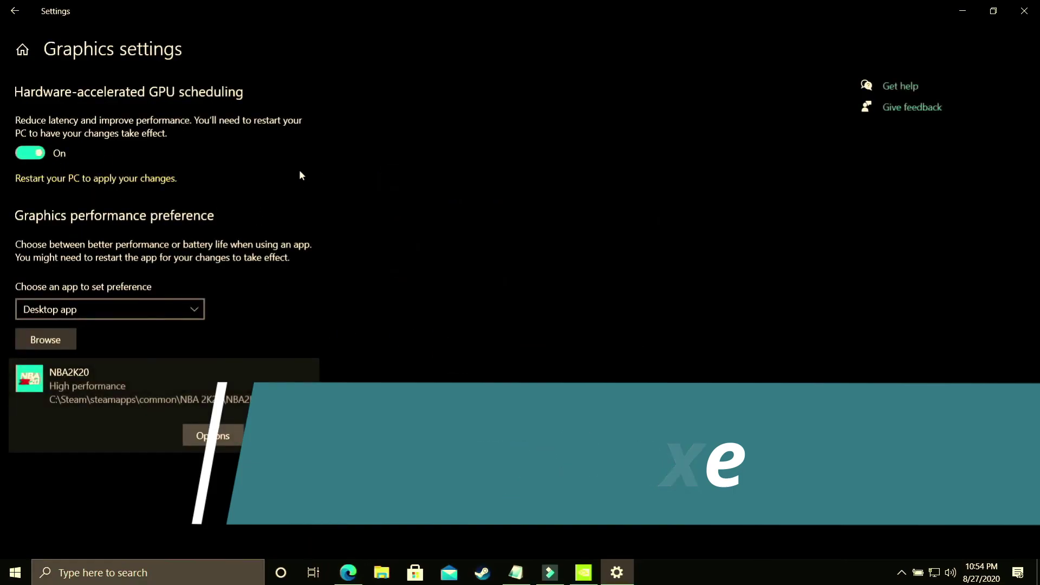
key("super+d")
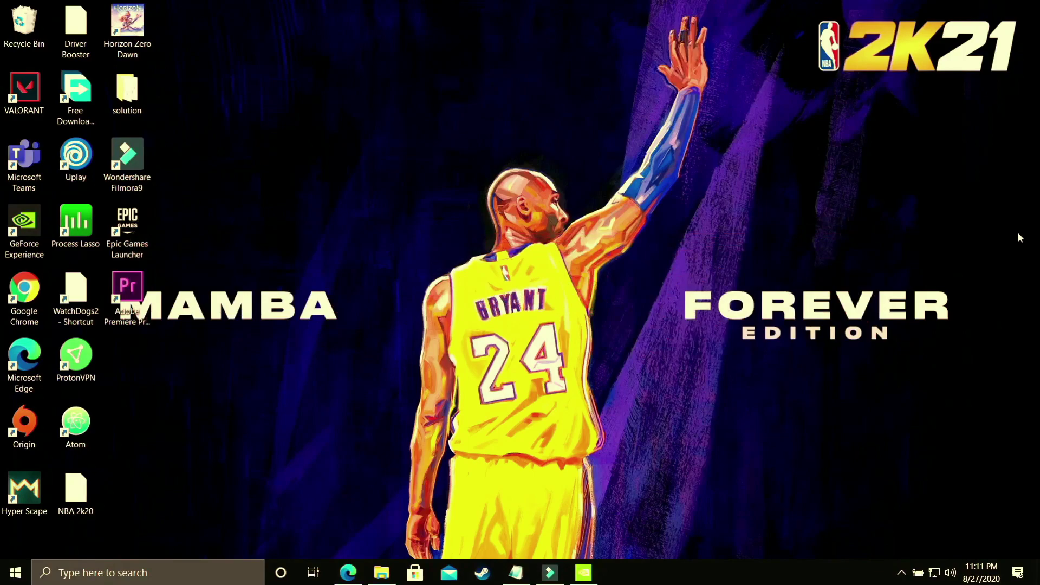
- Open the NVIDIA Control Panel's 3D program settings and select NBA 2K20 (nba2k20.exe) as the program to customize
right_click(495, 245)
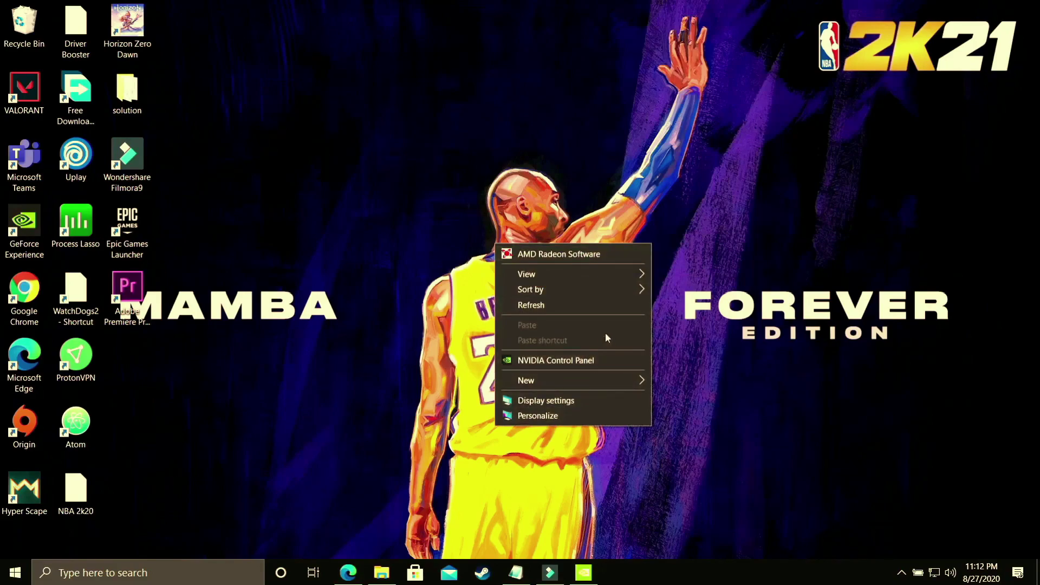
left_click(578, 362)
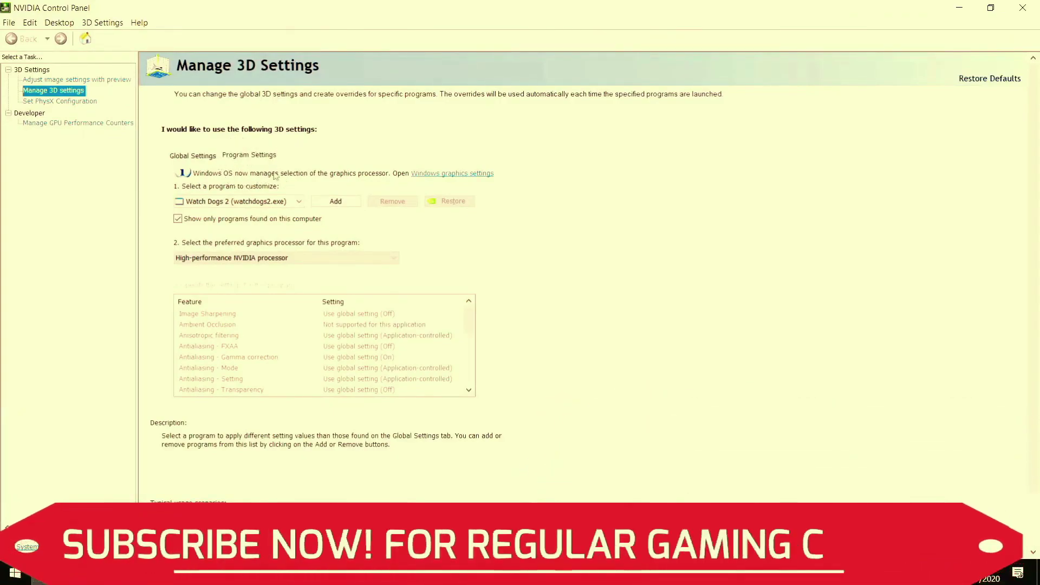
left_click(192, 155)
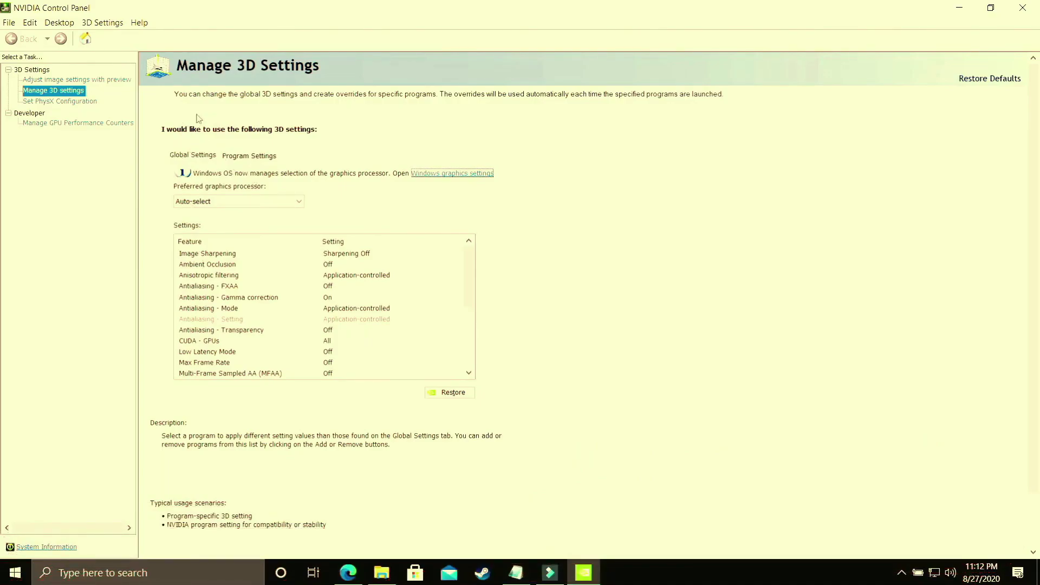
left_click(260, 162)
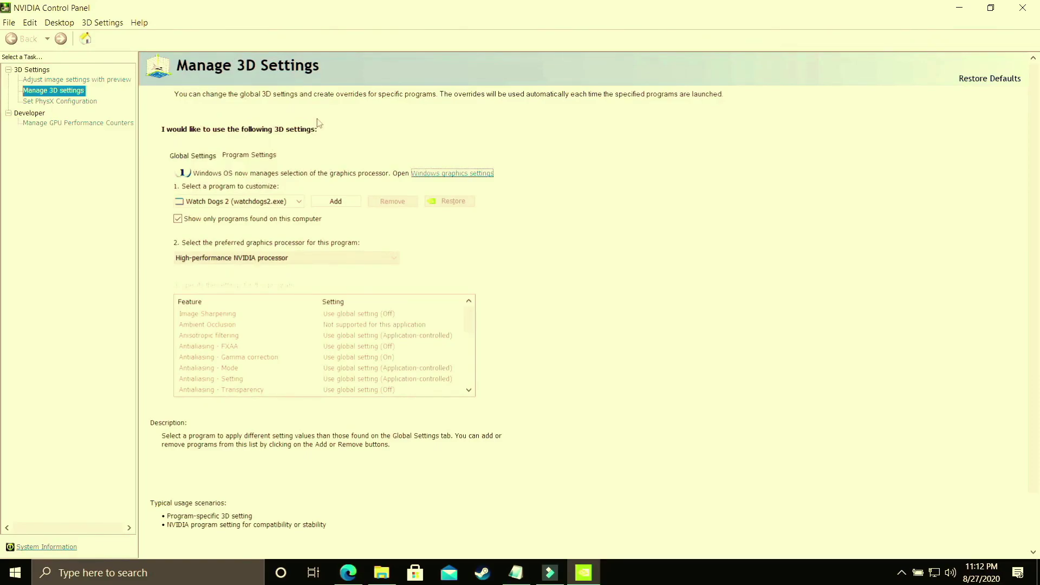
left_click(233, 202)
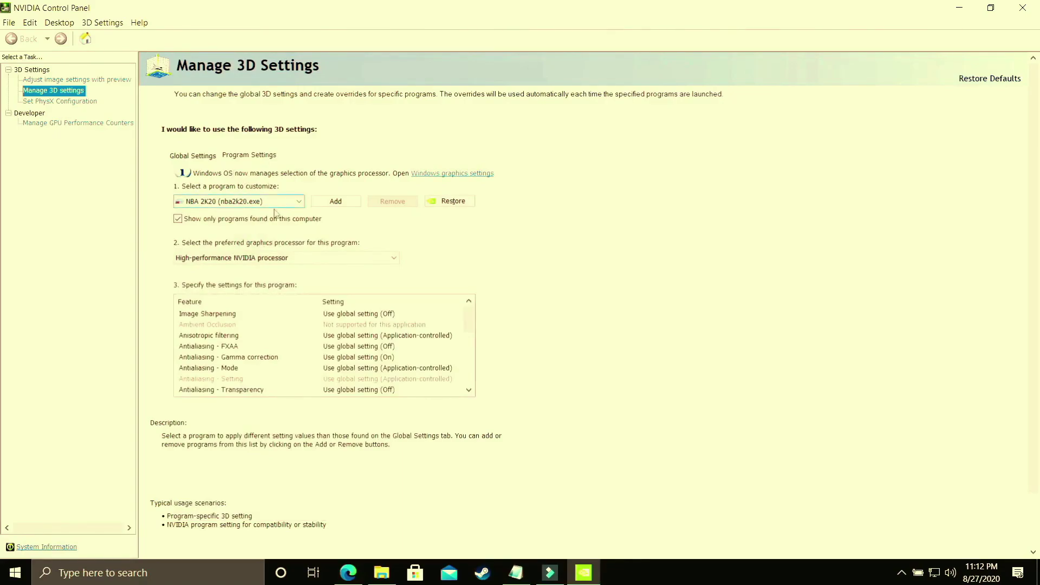
- Set NBA 2K20 to use the High-performance NVIDIA processor with power management mode Prefer maximum performance
left_click(225, 261)
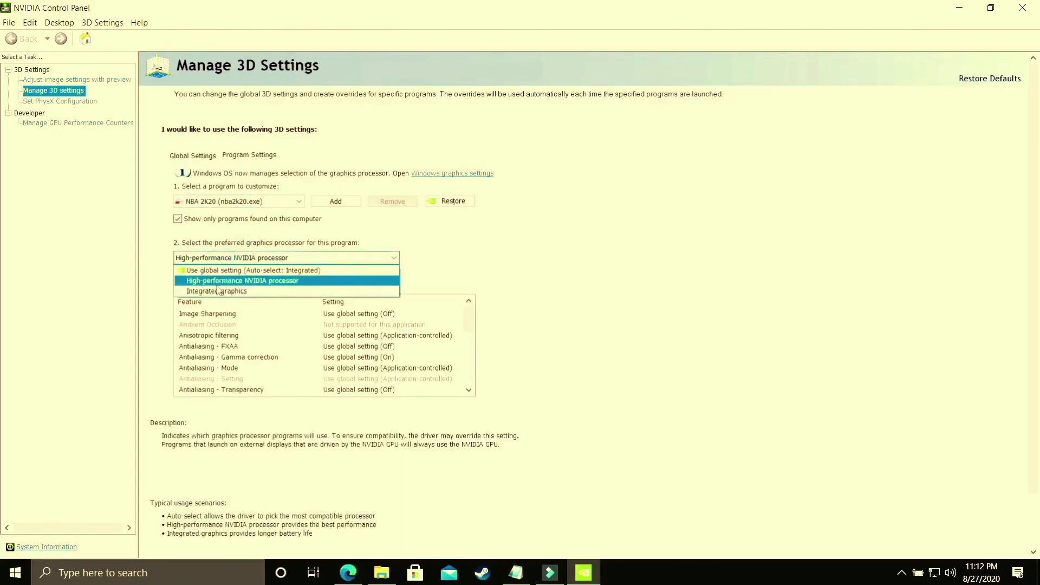
left_click(242, 284)
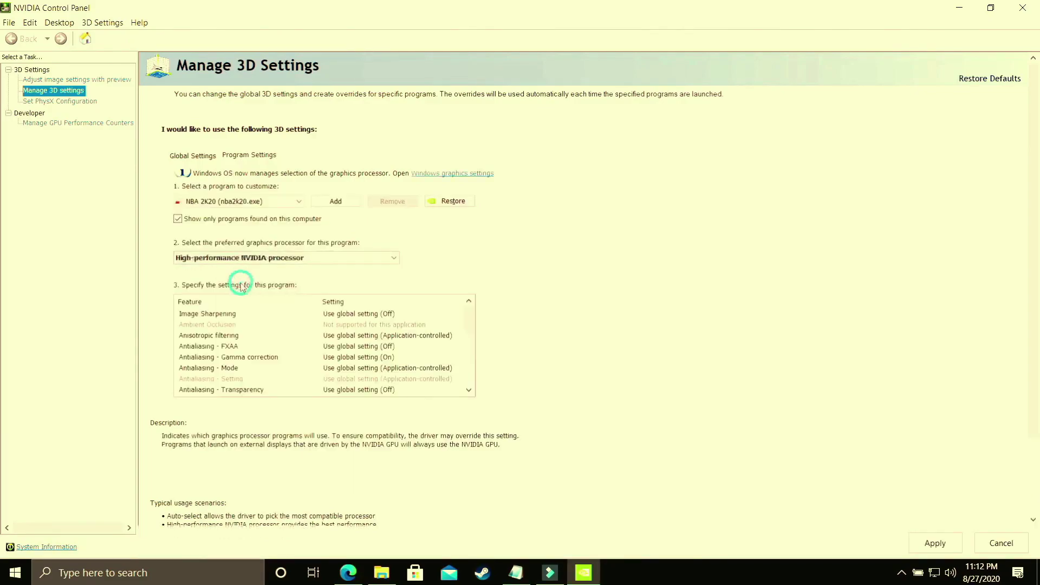
scroll(269, 353, "down", 2)
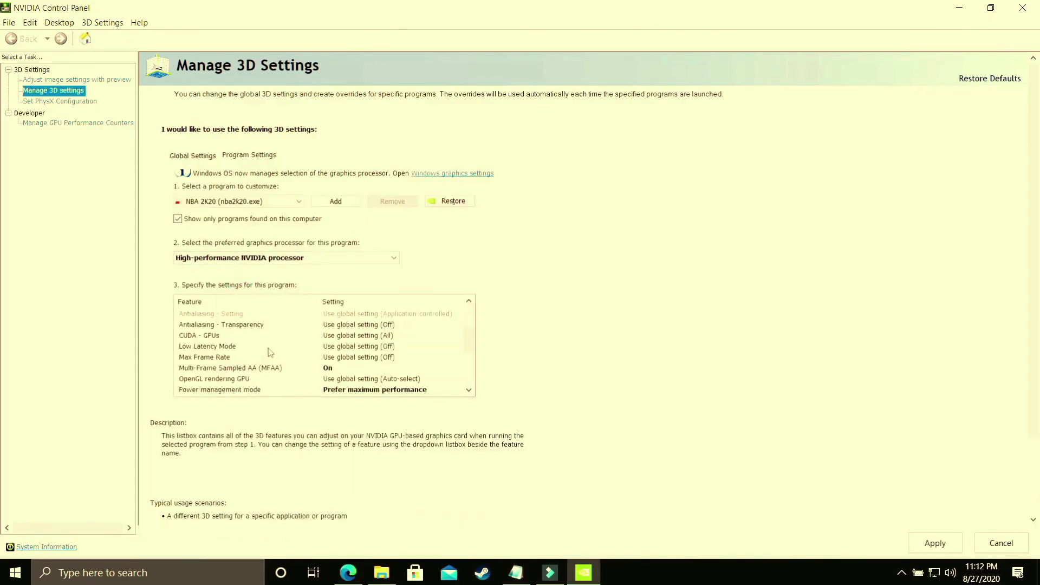
left_click(260, 390)
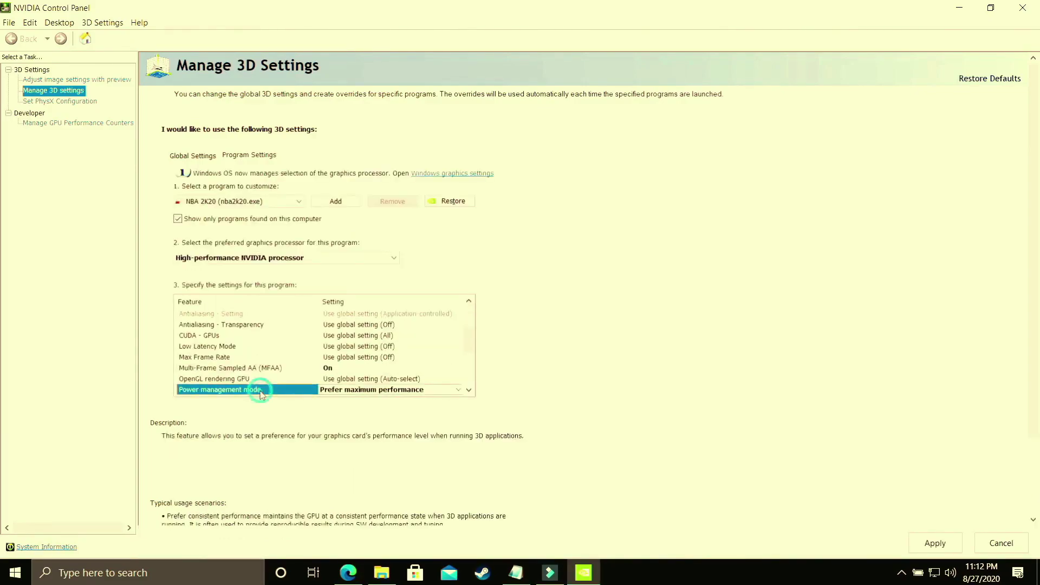
left_click(374, 390)
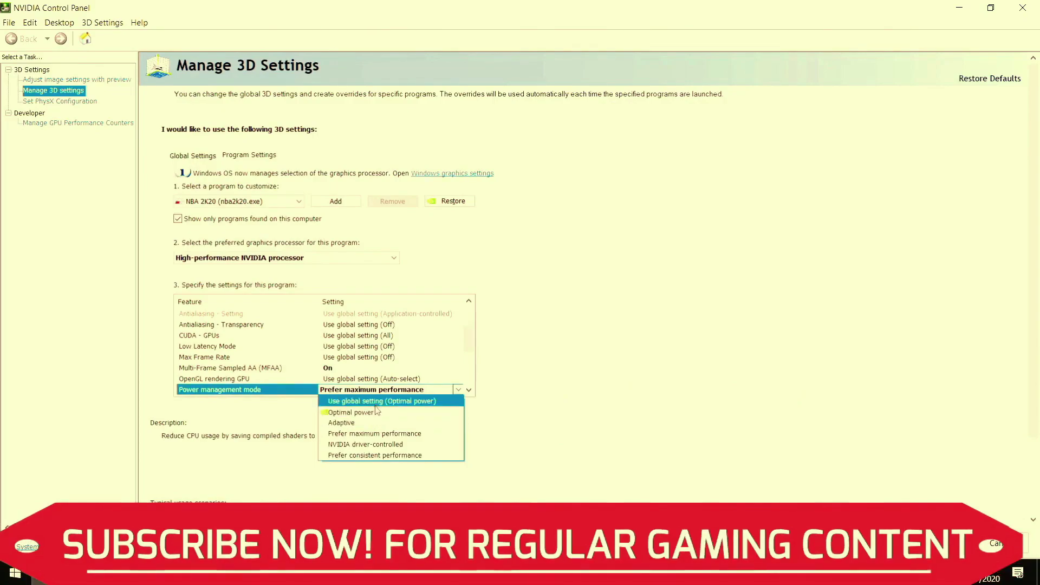
left_click(390, 434)
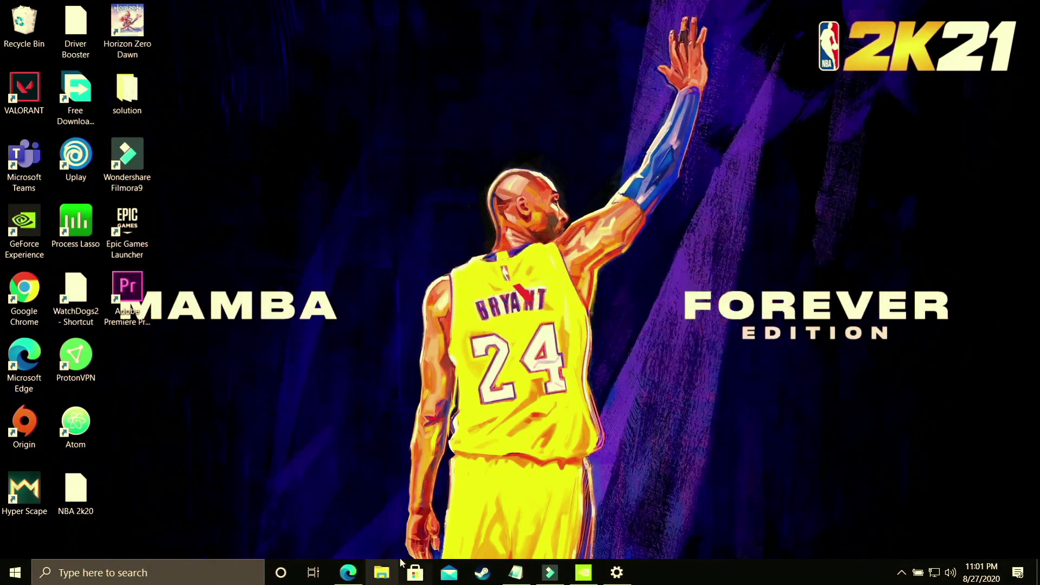
- Open the computer's performance options through its advanced system settings and apply Adjust for best performance to the visual effects
left_click(382, 573)
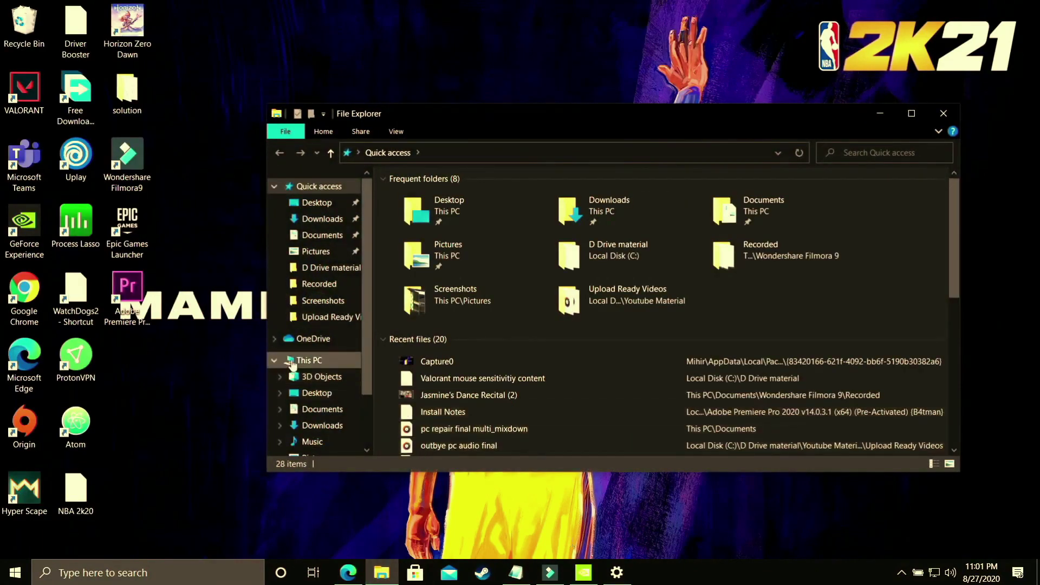
right_click(324, 362)
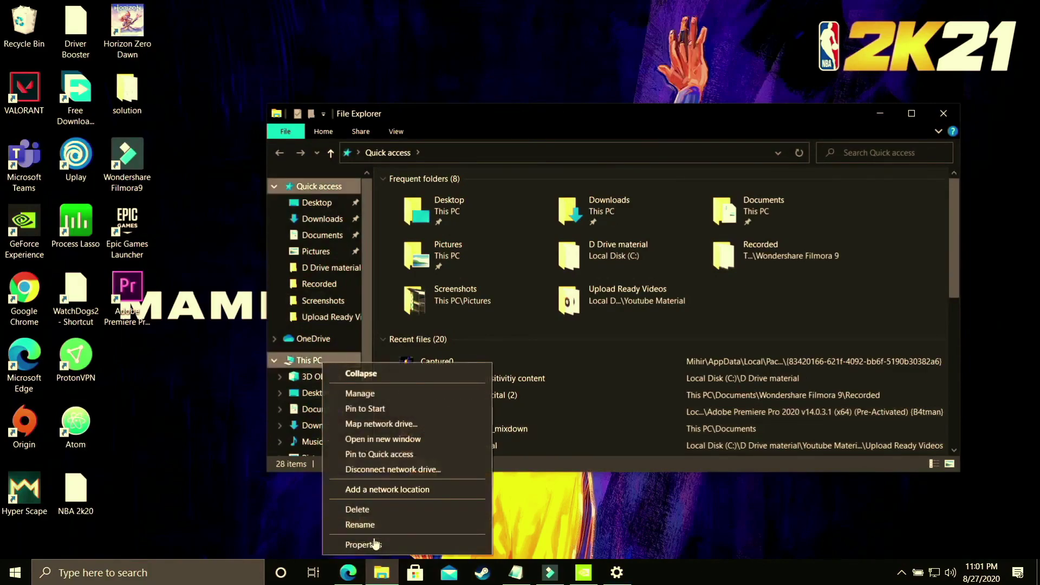
left_click(366, 544)
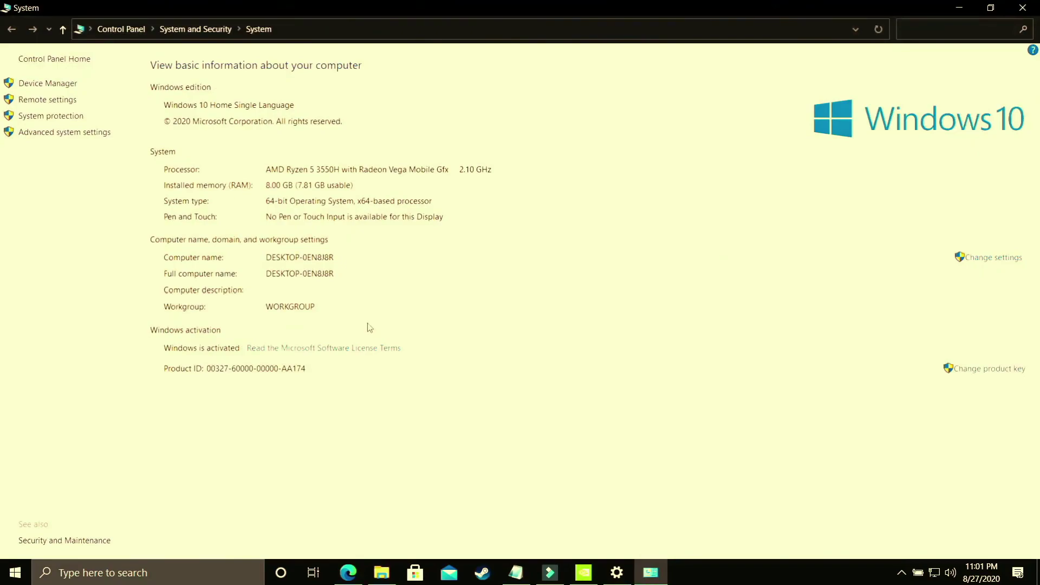
left_click(73, 138)
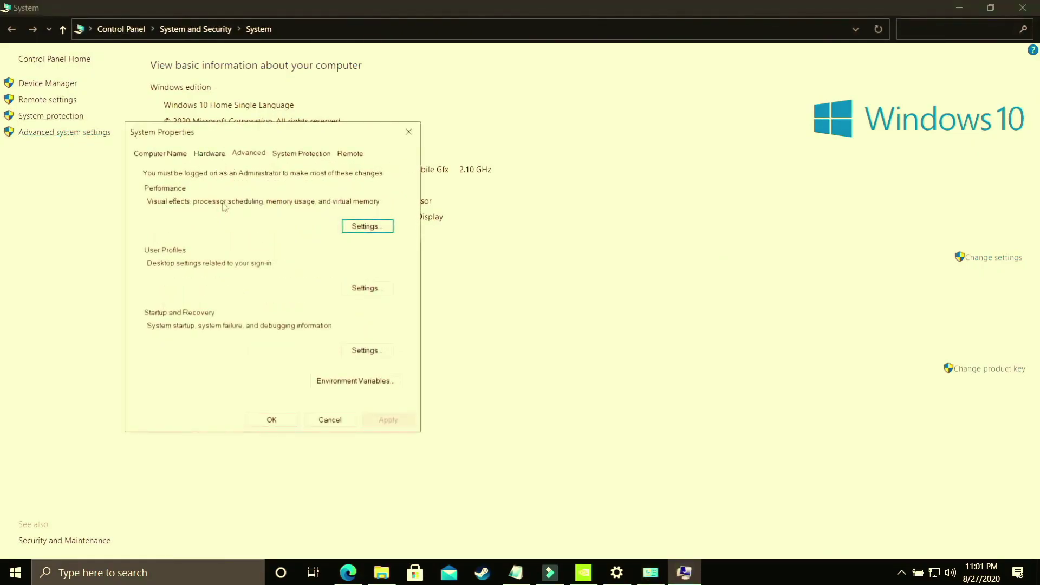
left_click(366, 227)
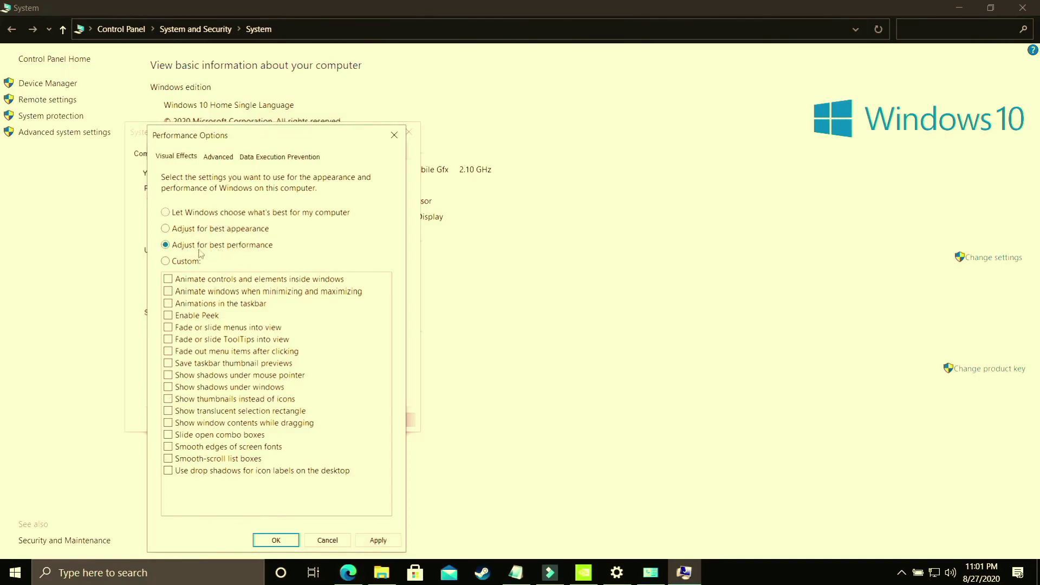
left_click(372, 540)
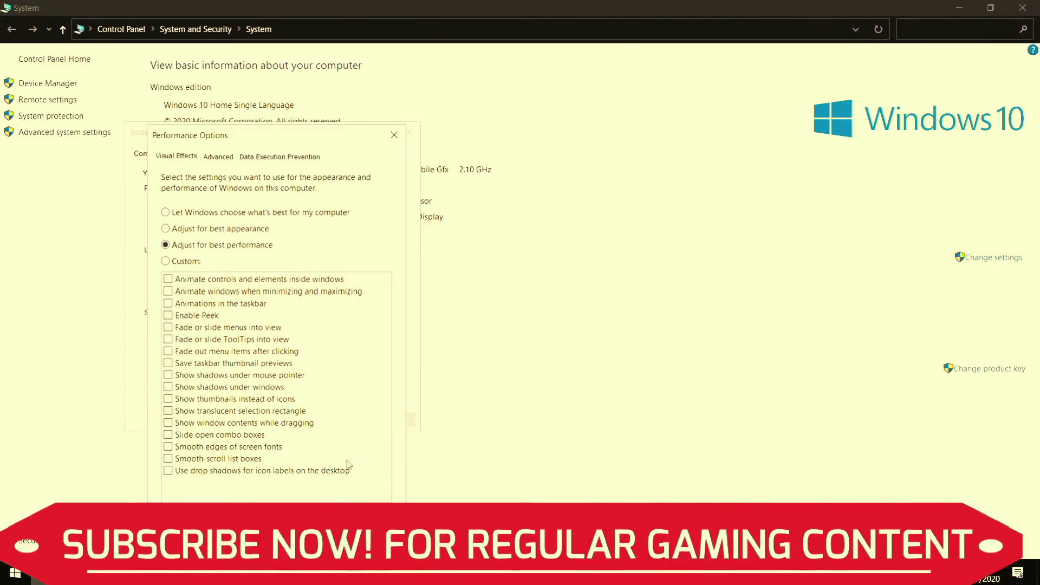
- Set processor scheduling to favour the best performance of Programs in the advanced performance options
left_click(218, 157)
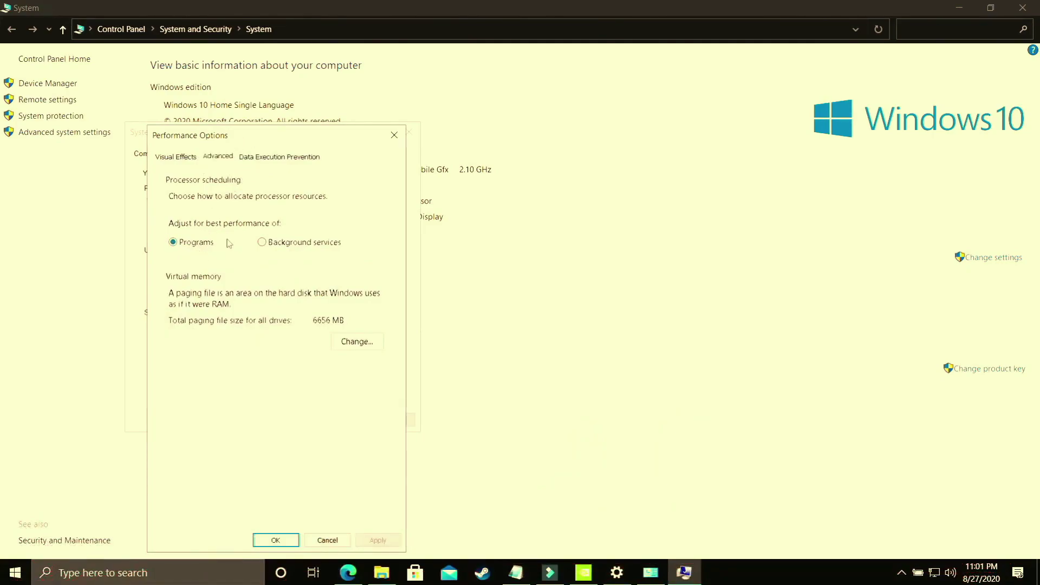
left_click(272, 246)
left_click(190, 247)
- Turn off automatic paging file management in the virtual memory settings and give drive C: a custom initial size of 1896 MB
left_click(355, 344)
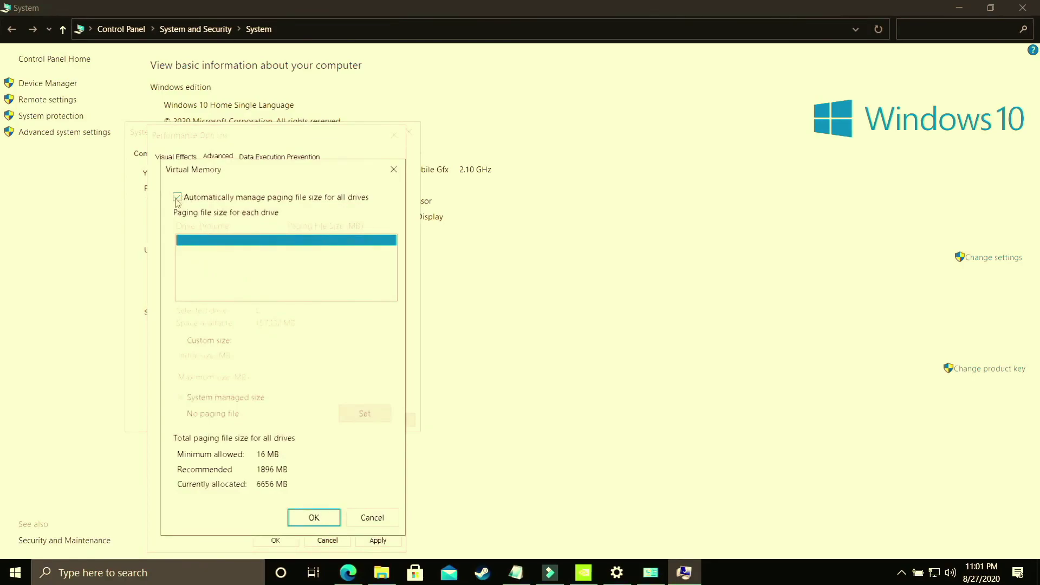
left_click(177, 197)
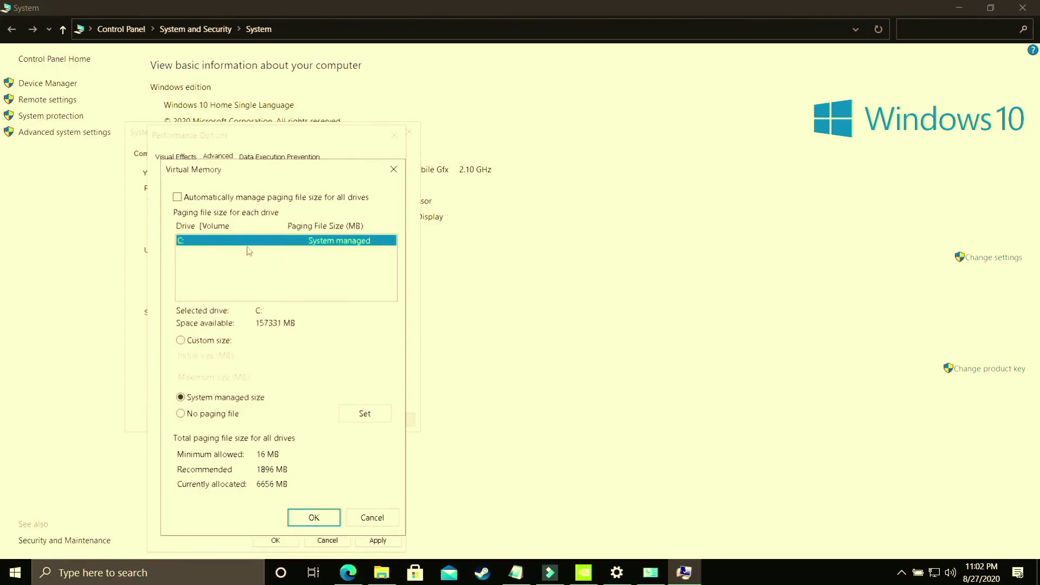
left_click(219, 343)
left_click(279, 354)
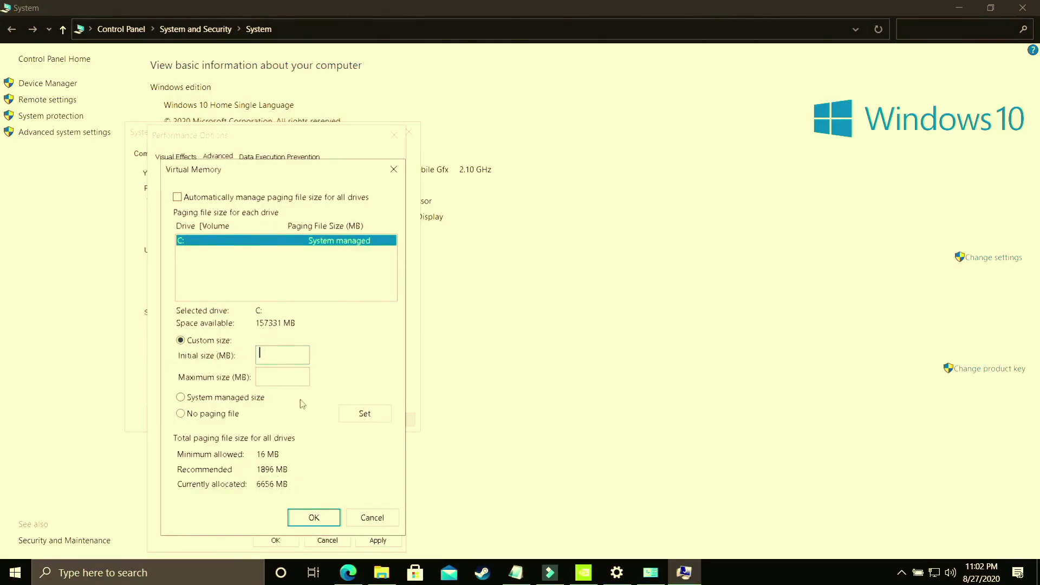
type("1")
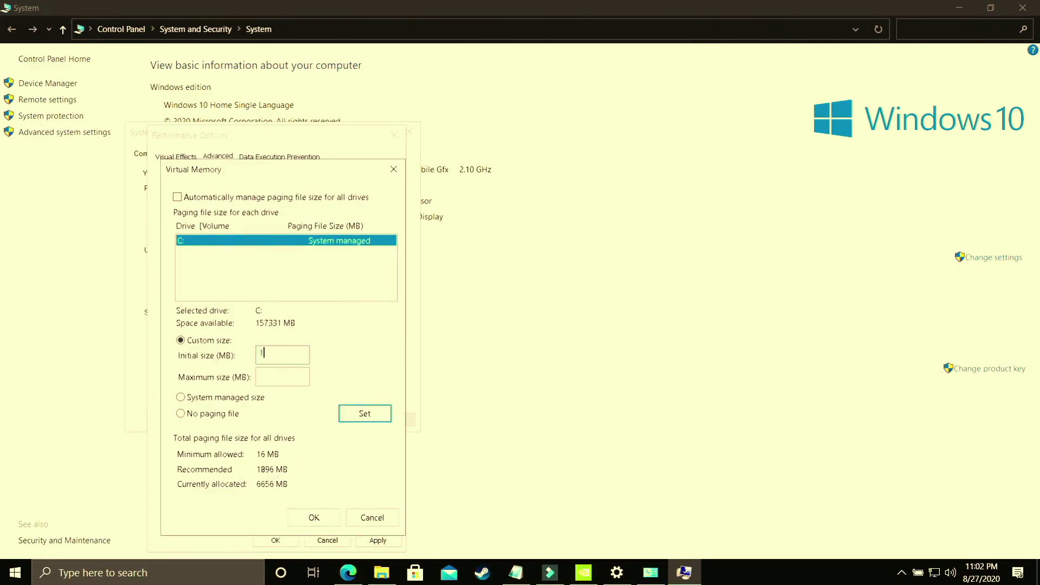
type("896")
key("Tab")
- Calculate 8 × 1024 in Calculator and enter 8192 MB as the maximum paging file size for drive C:
left_click(105, 579)
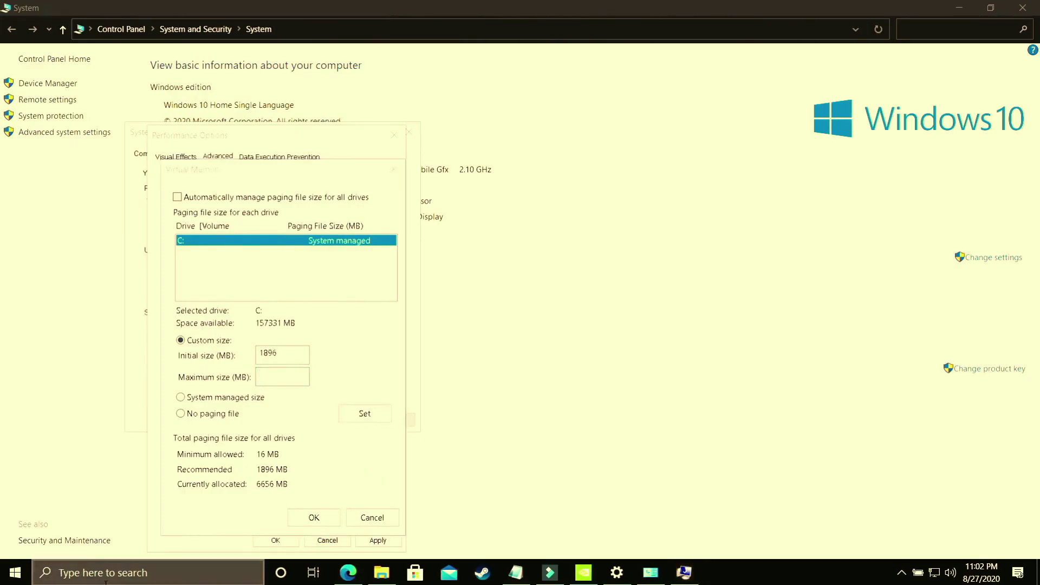
type("calcu")
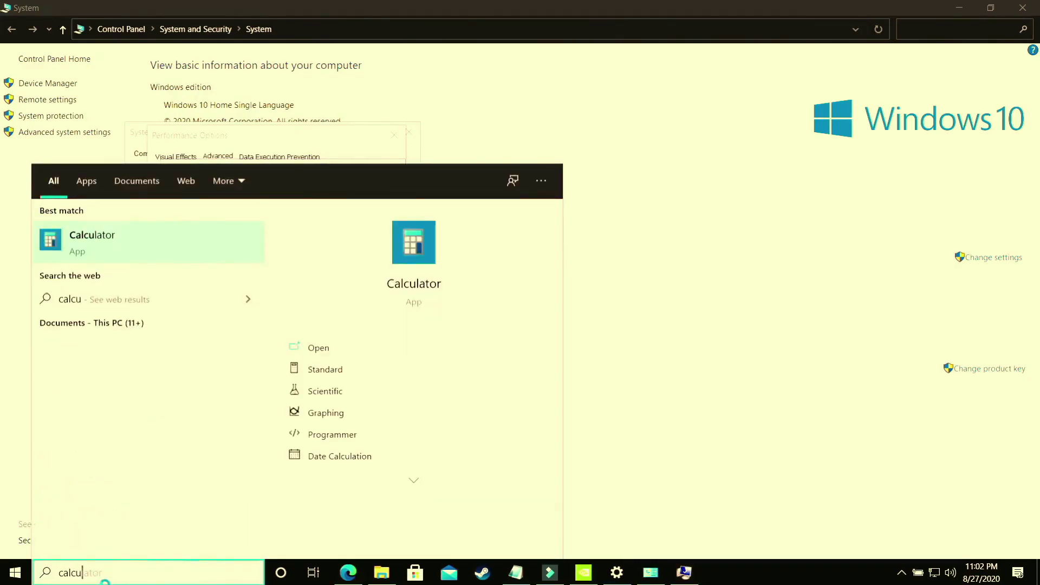
left_click(288, 220)
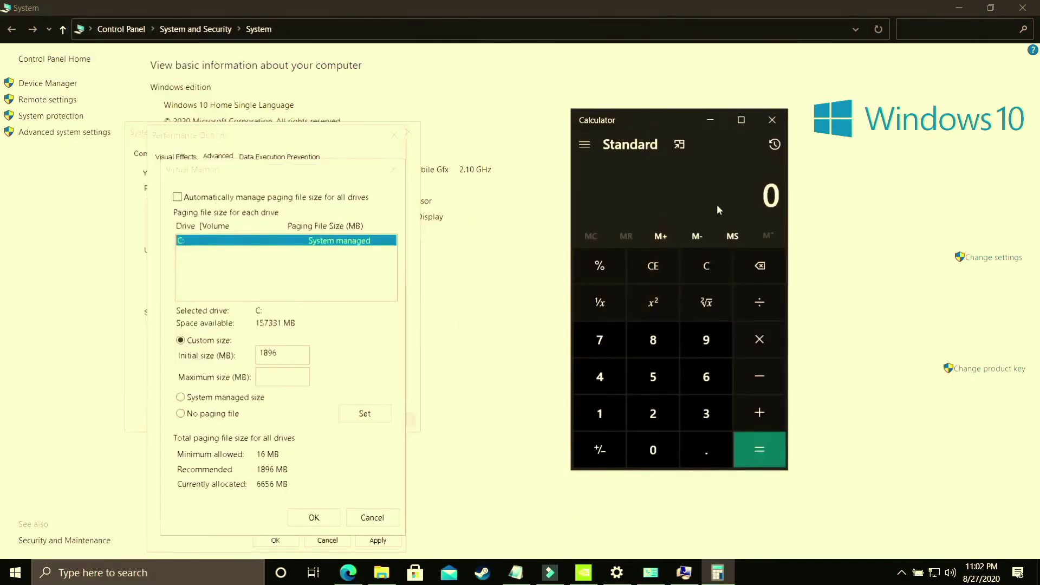
type("8*102")
type("4")
key("Return")
left_click(282, 377)
type("81")
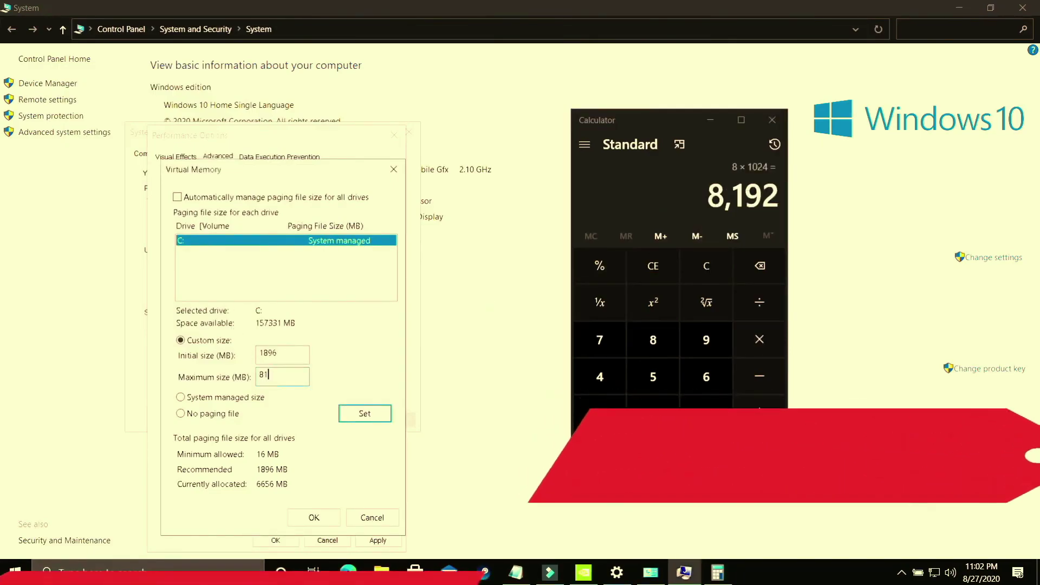
type("92")
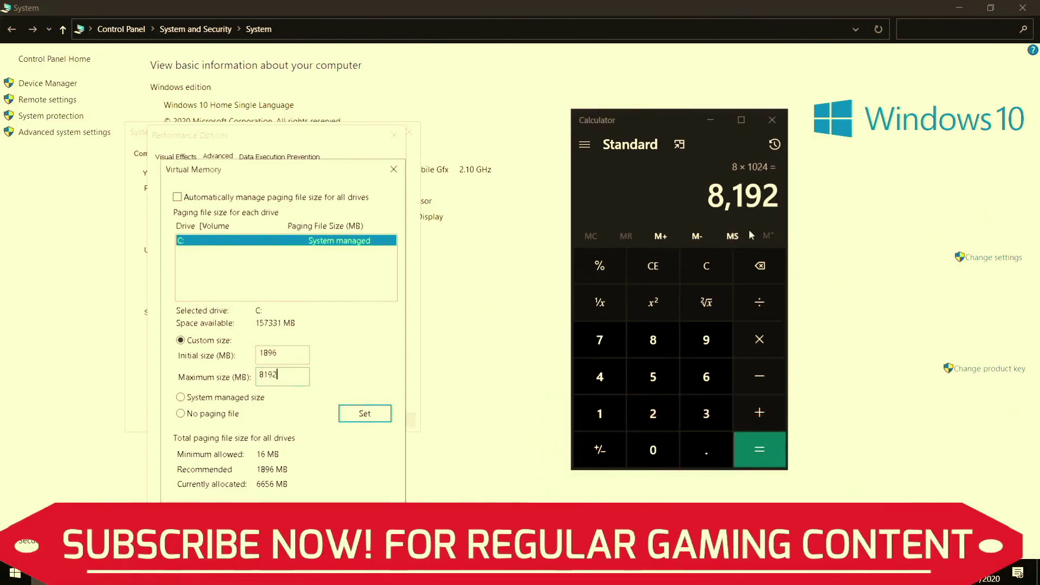
- Calculate 16 × 1024 and 12 × 1024 in Calculator as alternative maximum paging file sizes, and close Calculator
left_click(700, 269)
type("16*1024")
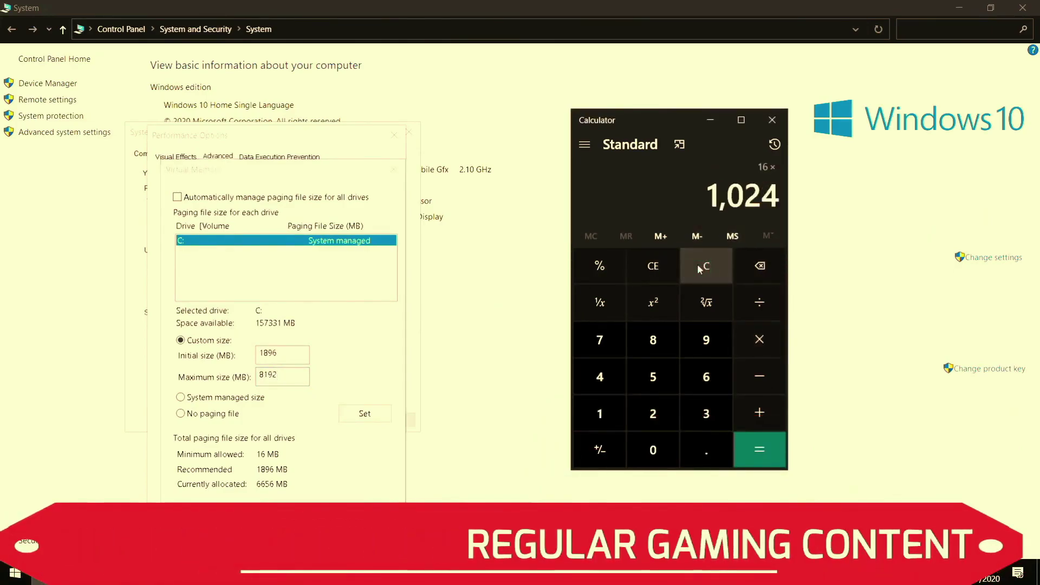
key("Return")
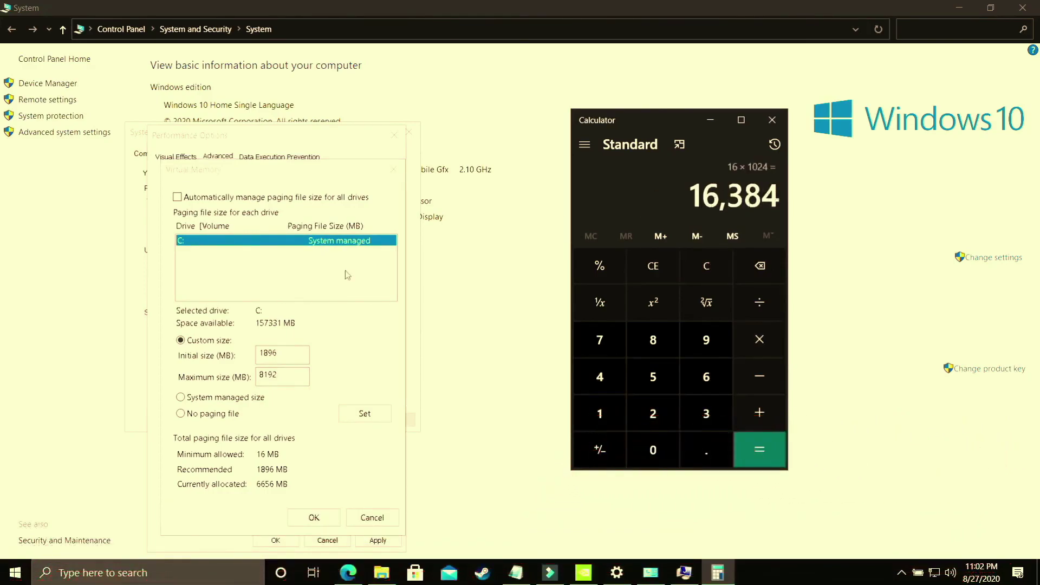
double_click(298, 376)
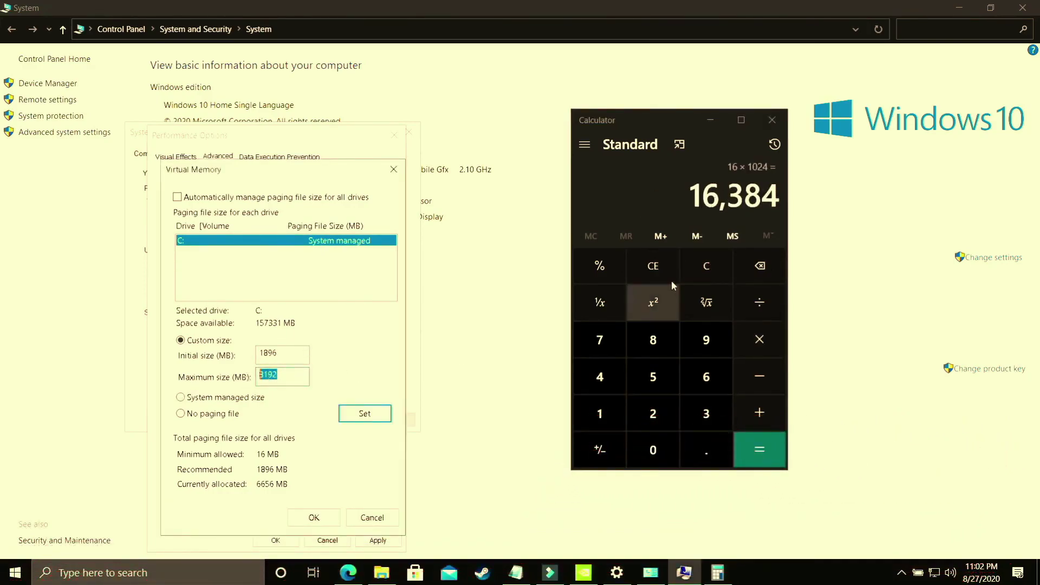
left_click(706, 274)
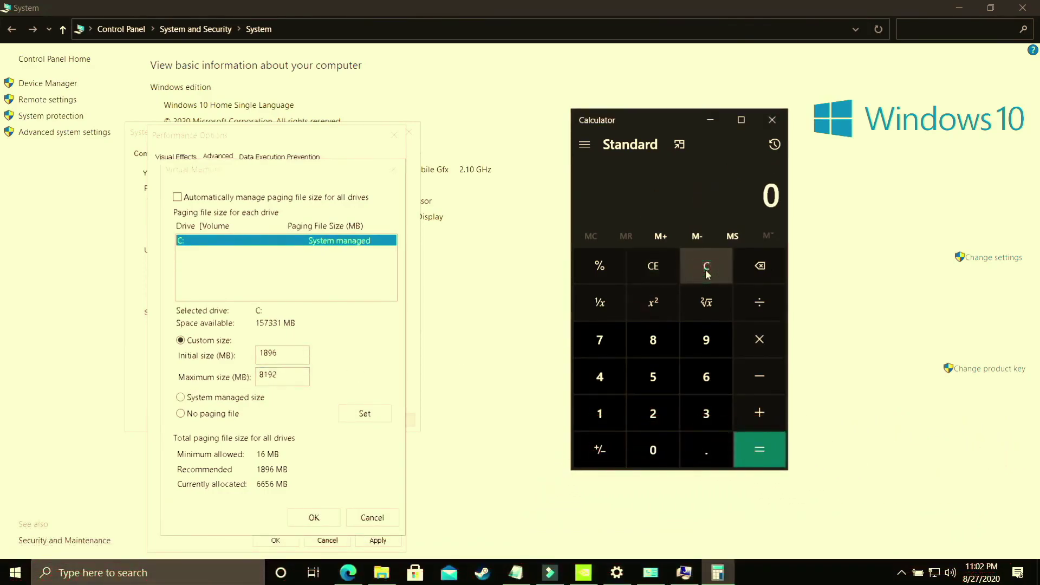
type("12*1024")
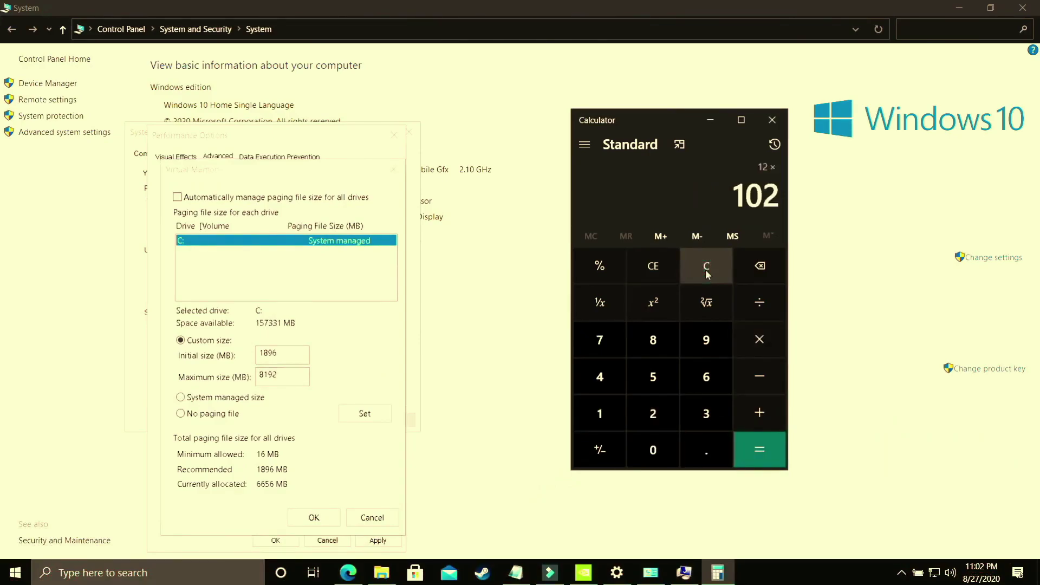
key("Return")
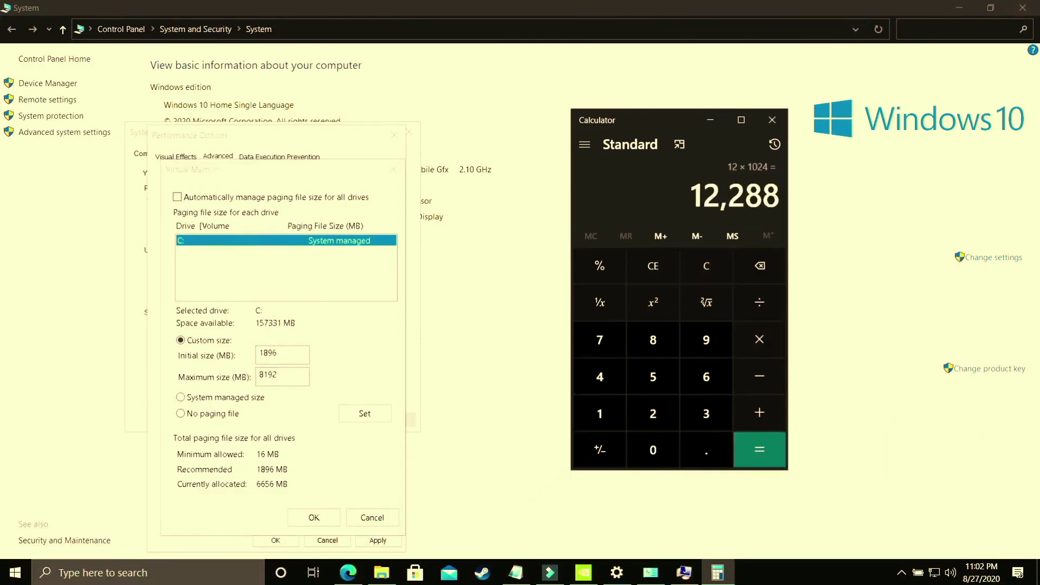
left_click(268, 378)
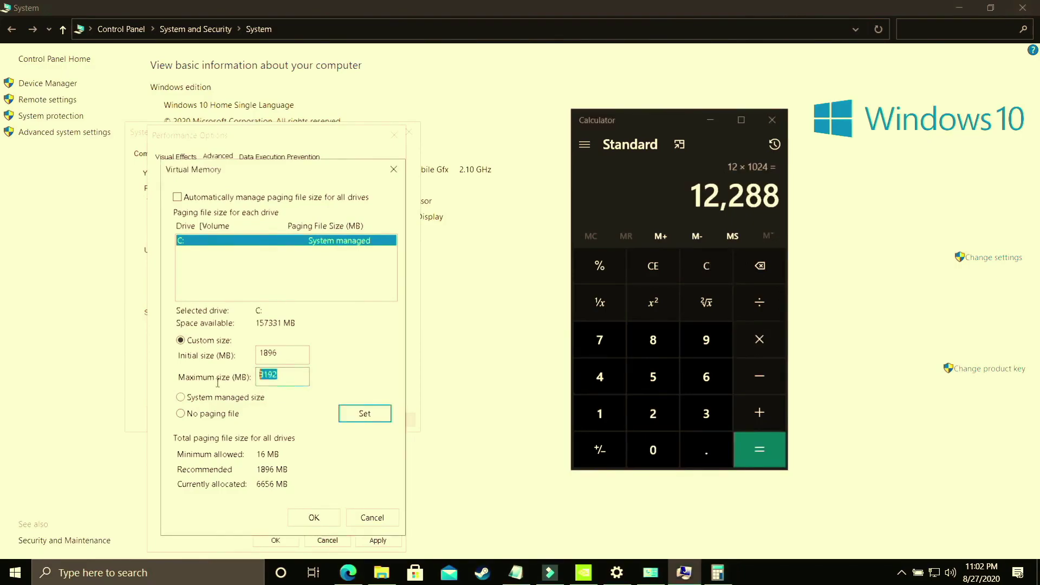
left_click(773, 120)
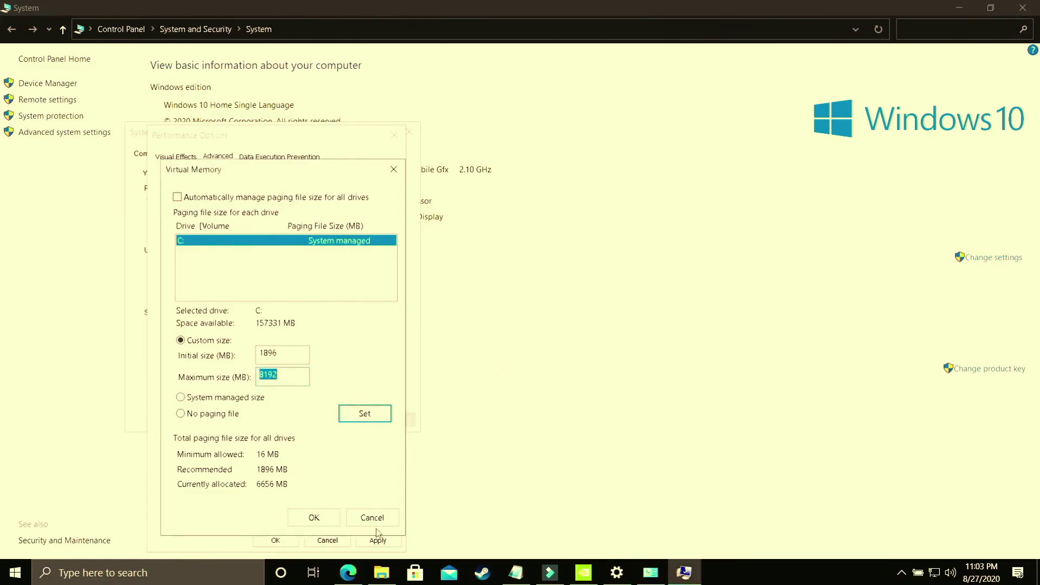
- Confirm the virtual memory settings, apply the performance options and close the system properties
left_click(320, 521)
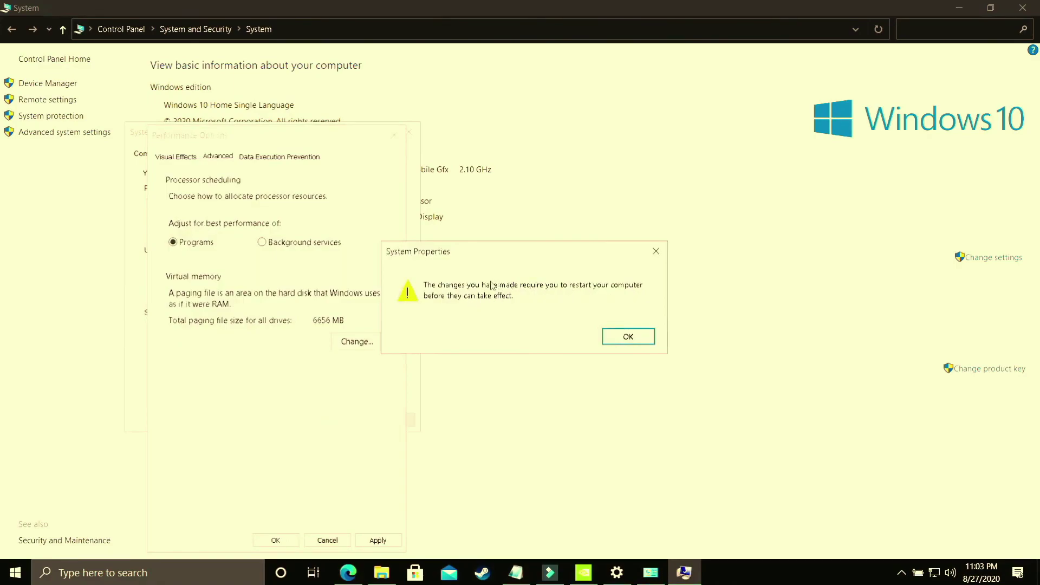
left_click(631, 339)
left_click(391, 538)
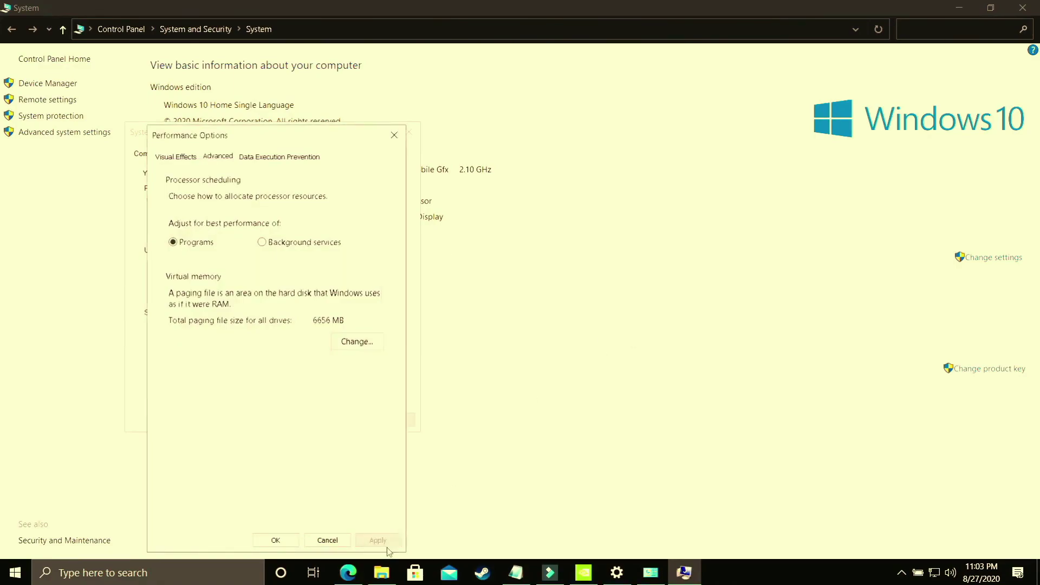
left_click(275, 540)
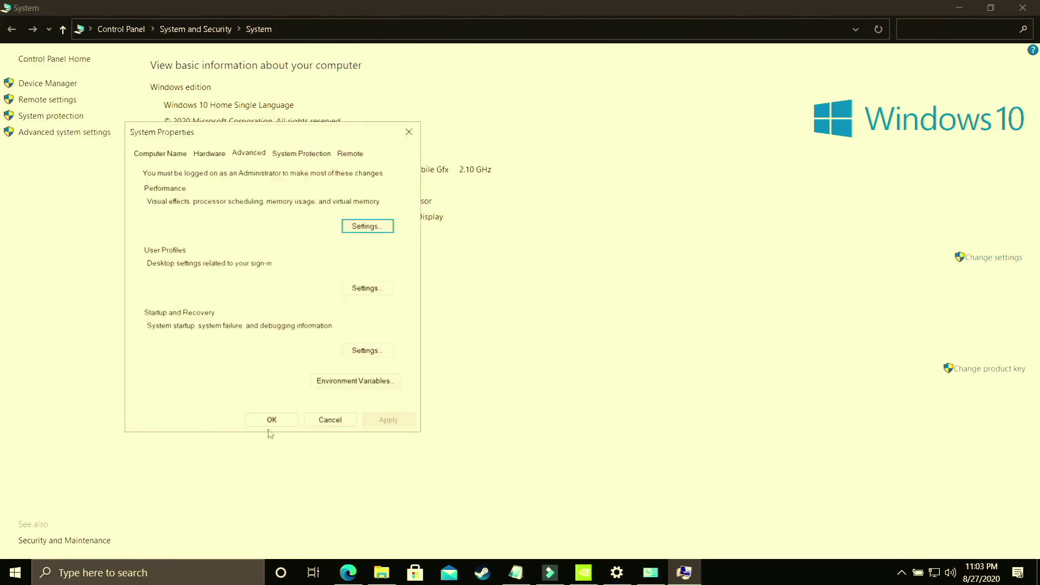
left_click(271, 418)
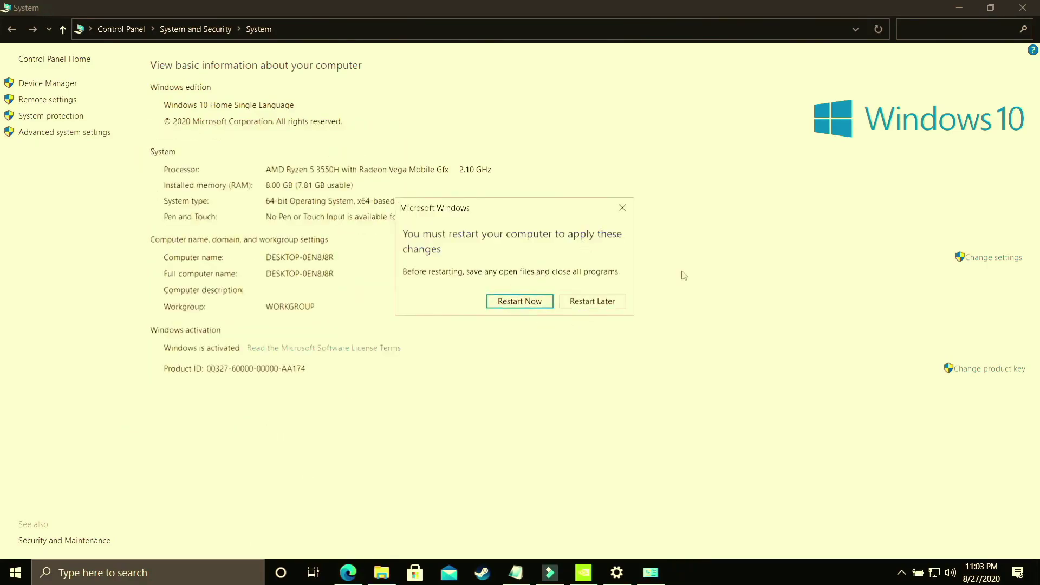
- Show the desktop and open the Windows Temp folder with the Run command temp, in a maximized window
key("super+d")
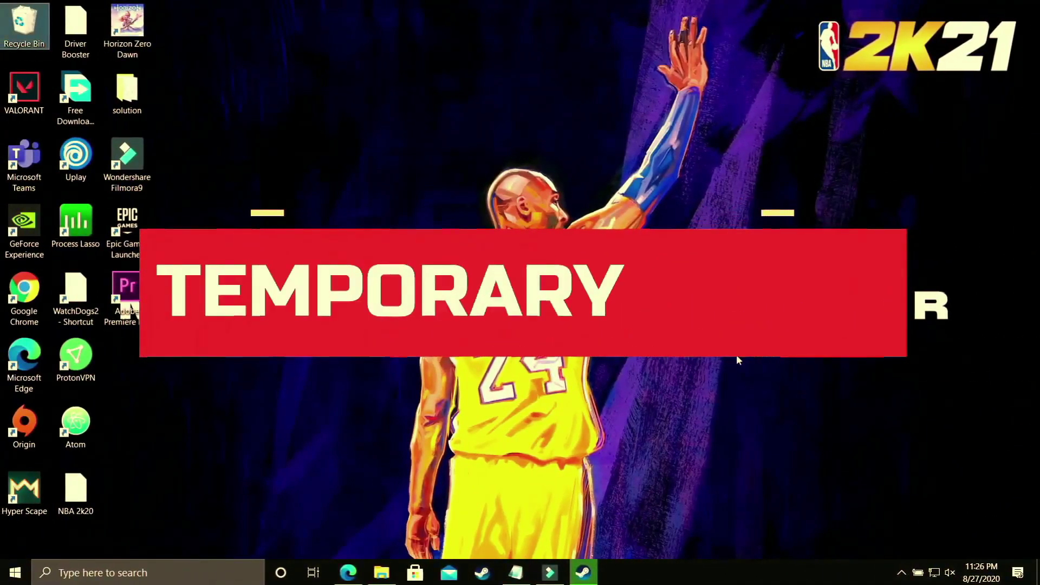
left_click(115, 572)
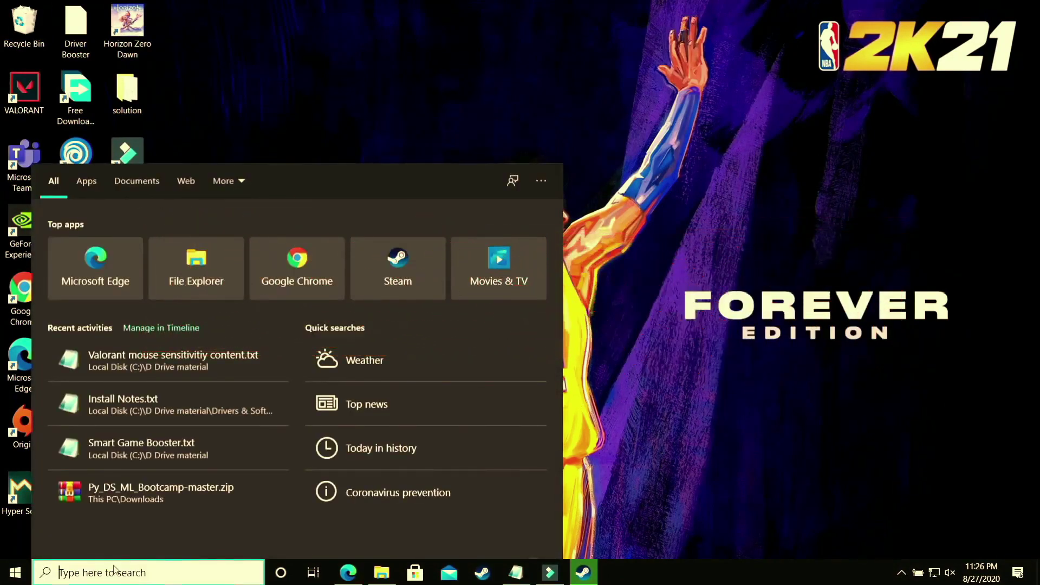
type("run")
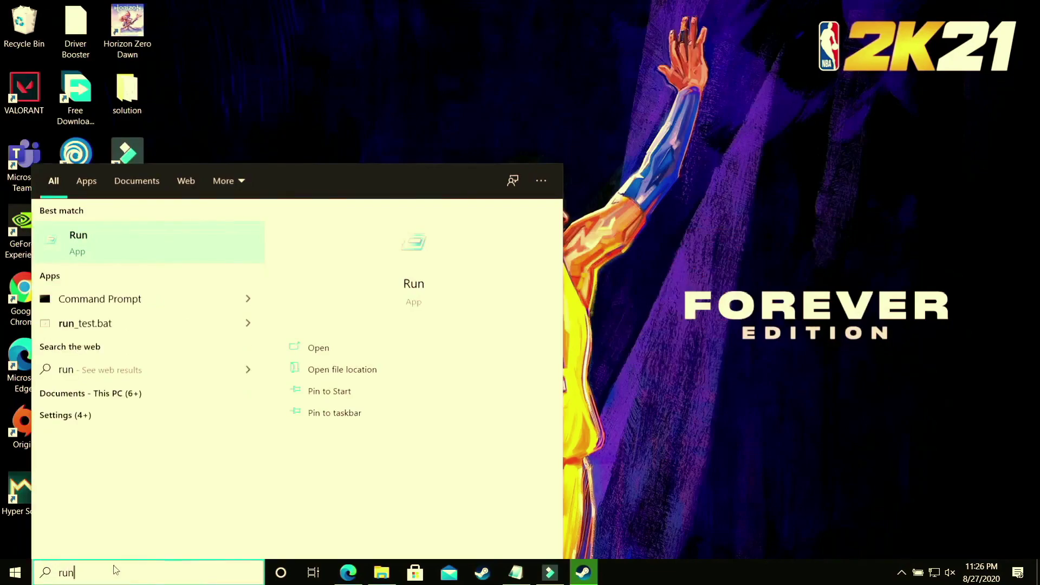
left_click(109, 239)
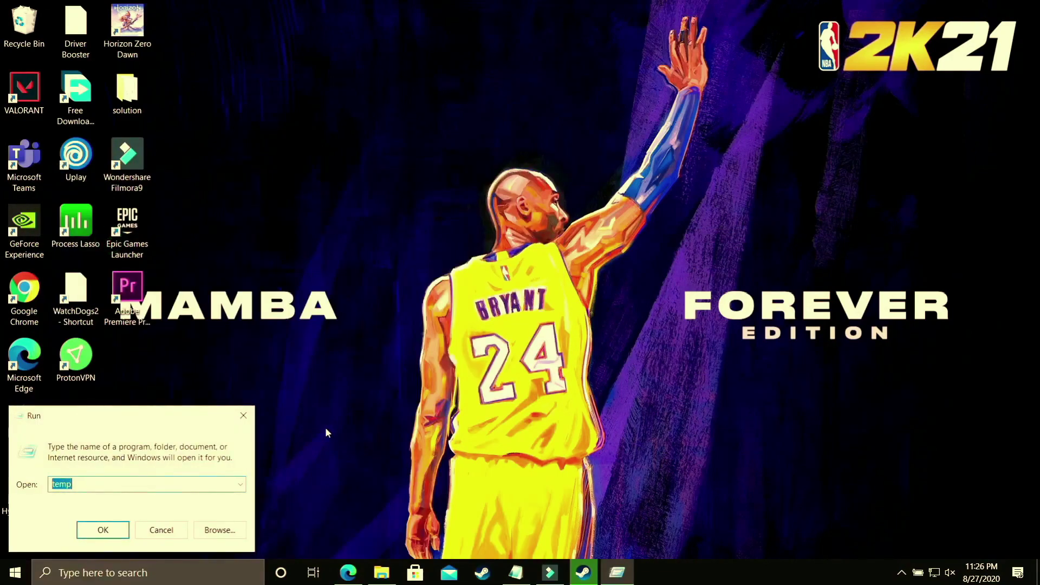
key("Return")
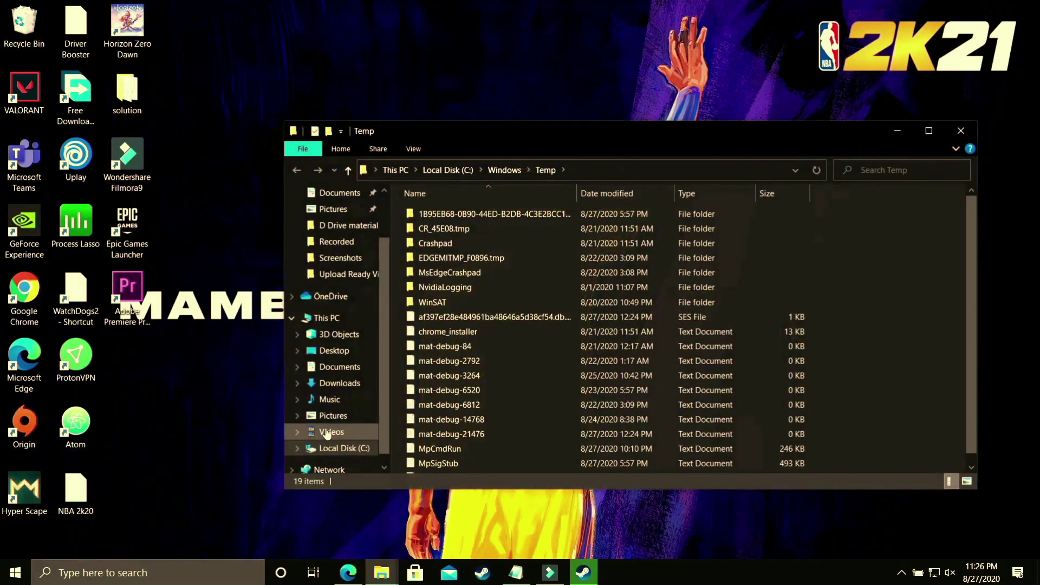
double_click(538, 129)
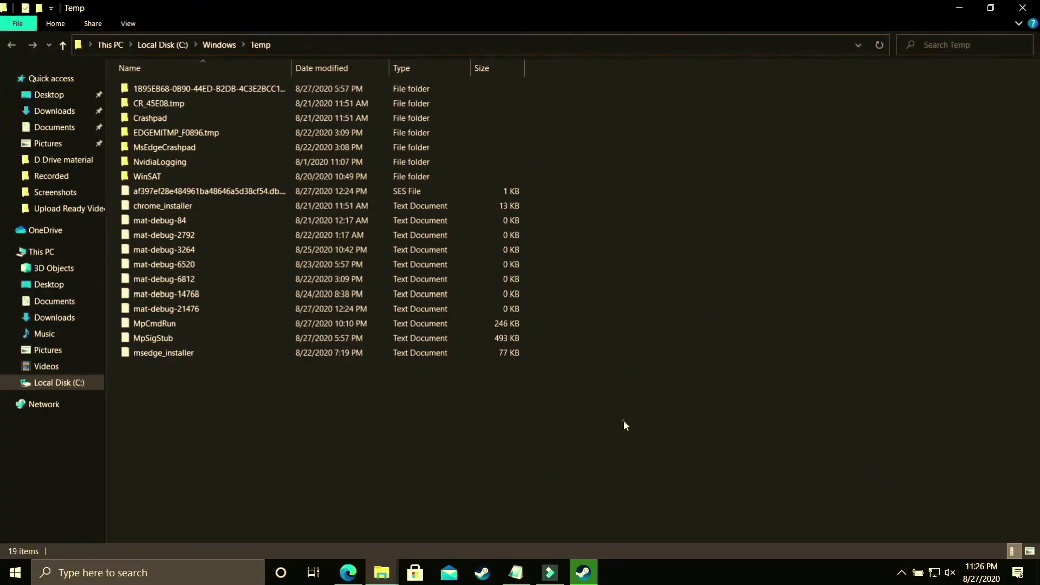
- Permanently delete all items in the Windows Temp folder, granting administrator permission for all current items
key("ctrl+a")
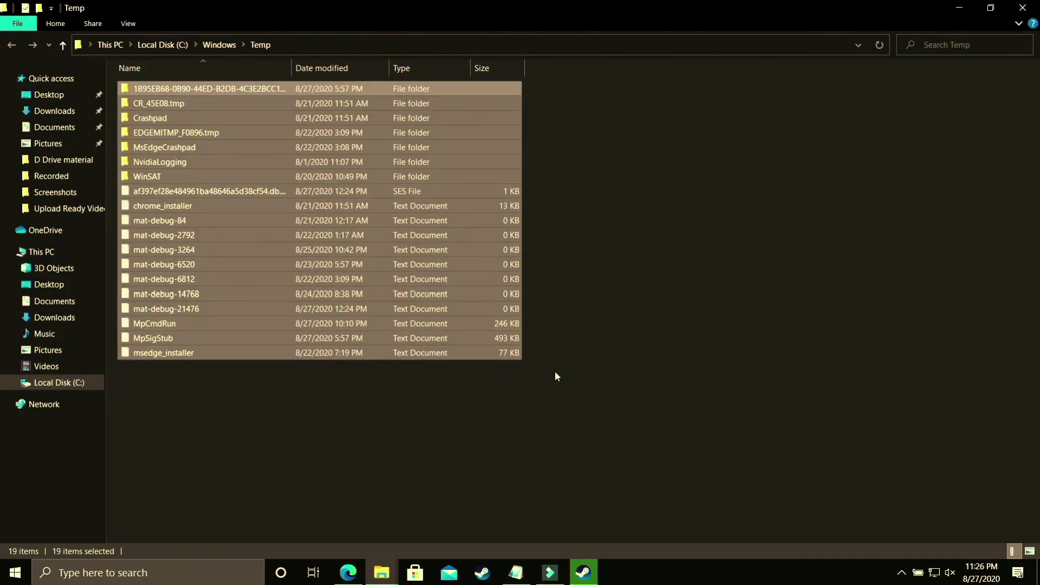
key("shift+Delete")
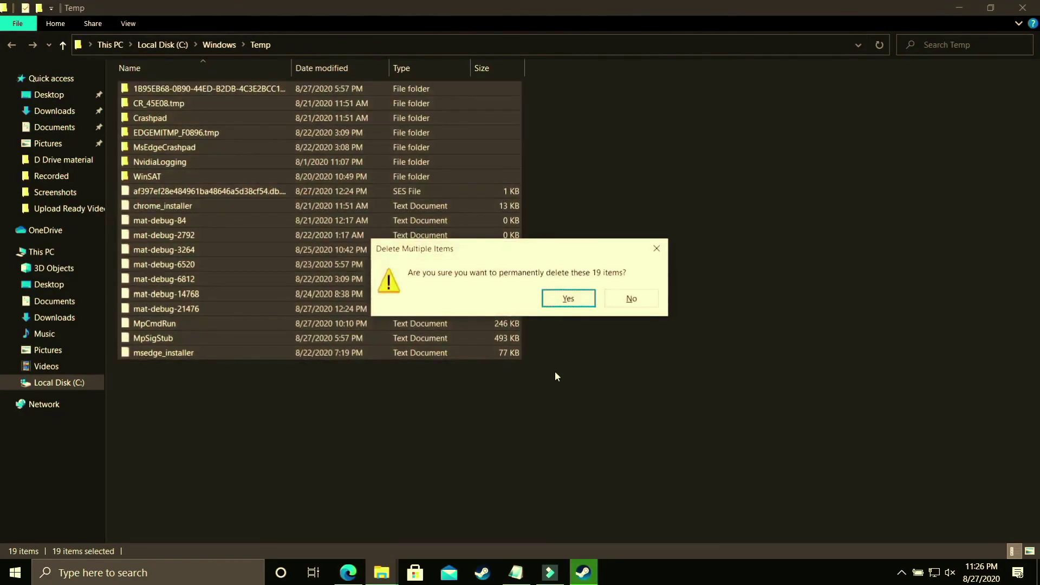
key("Return")
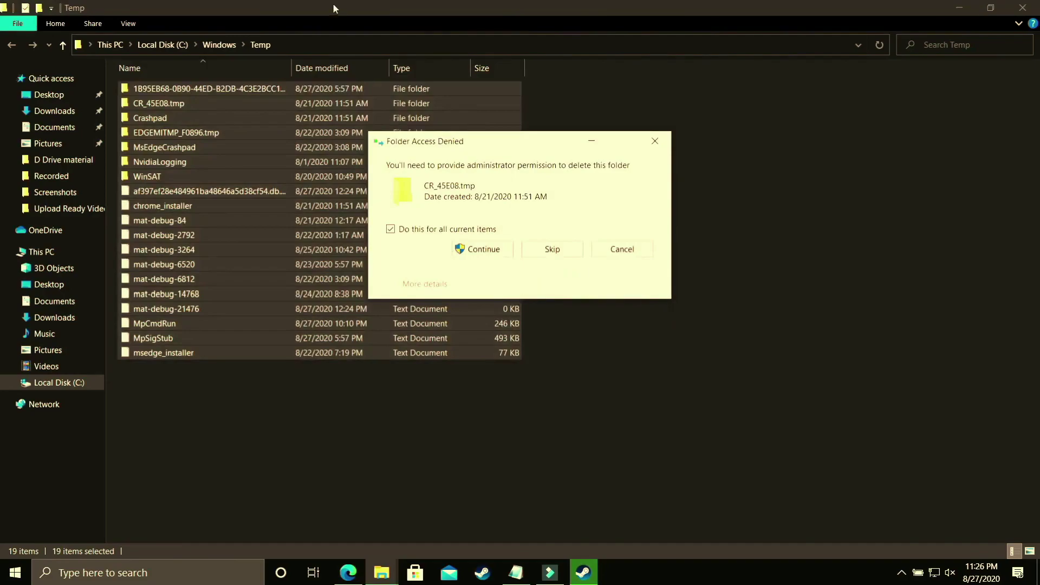
left_click(482, 250)
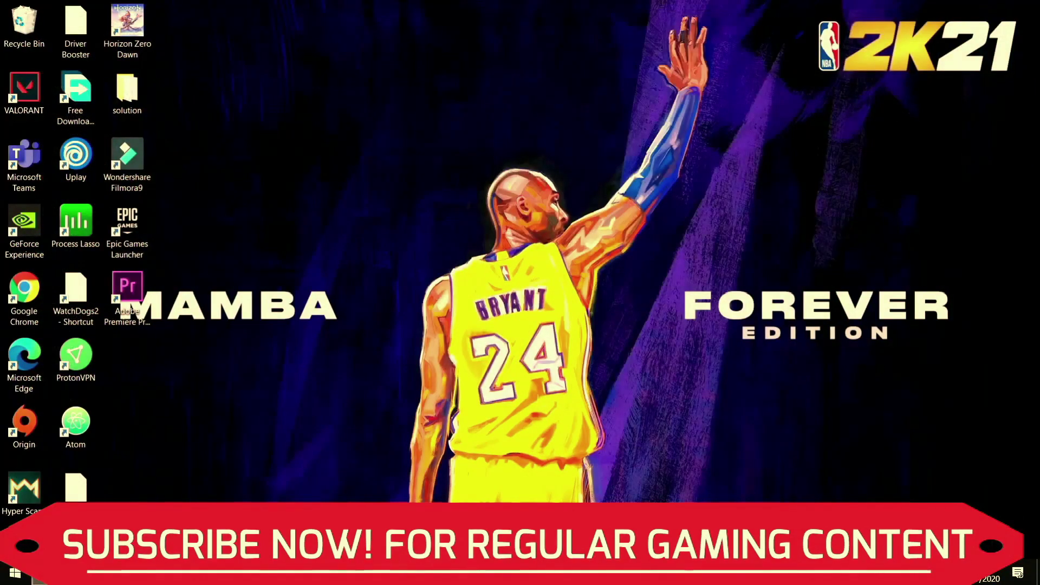
- Open the user's local Temp folder with the Run command %temp%
left_click(33, 571)
type("run")
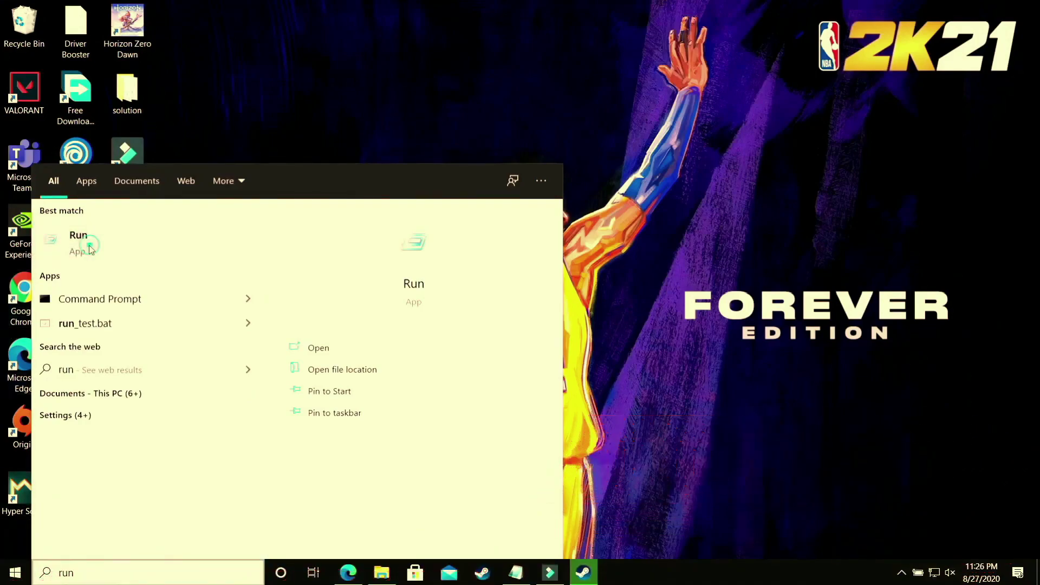
left_click(89, 245)
type("%")
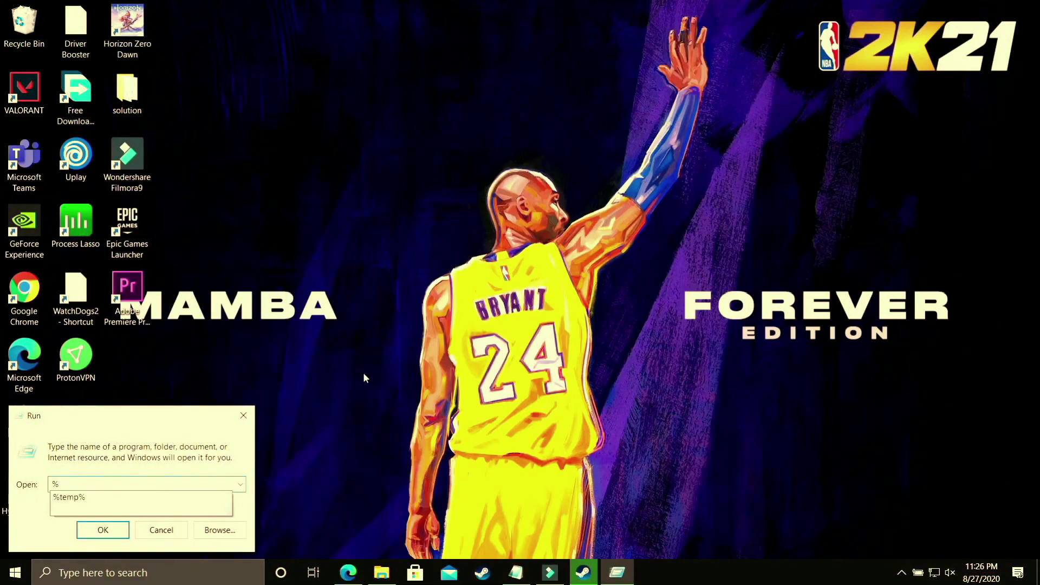
type("temp%")
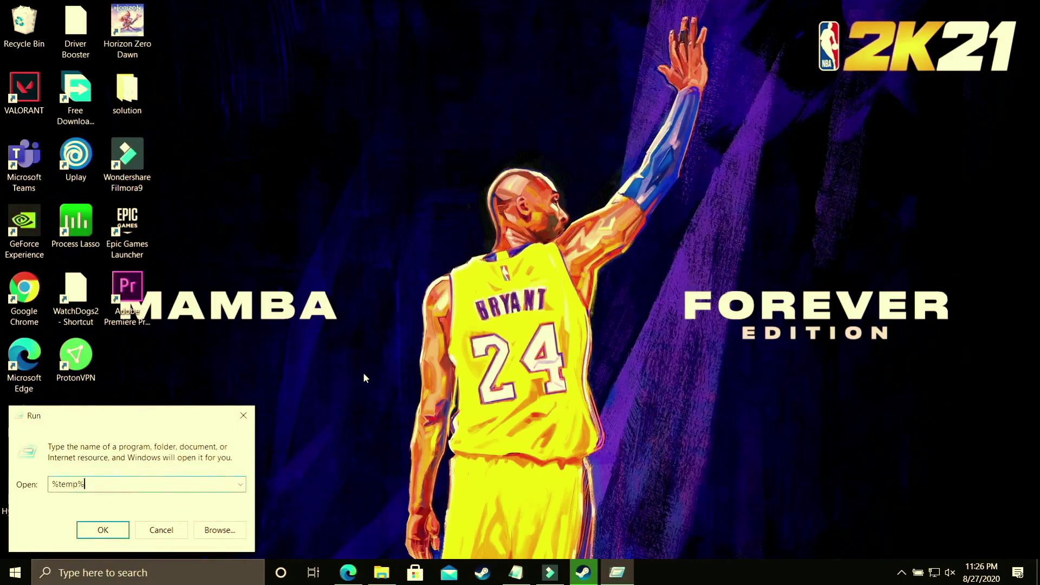
left_click(104, 529)
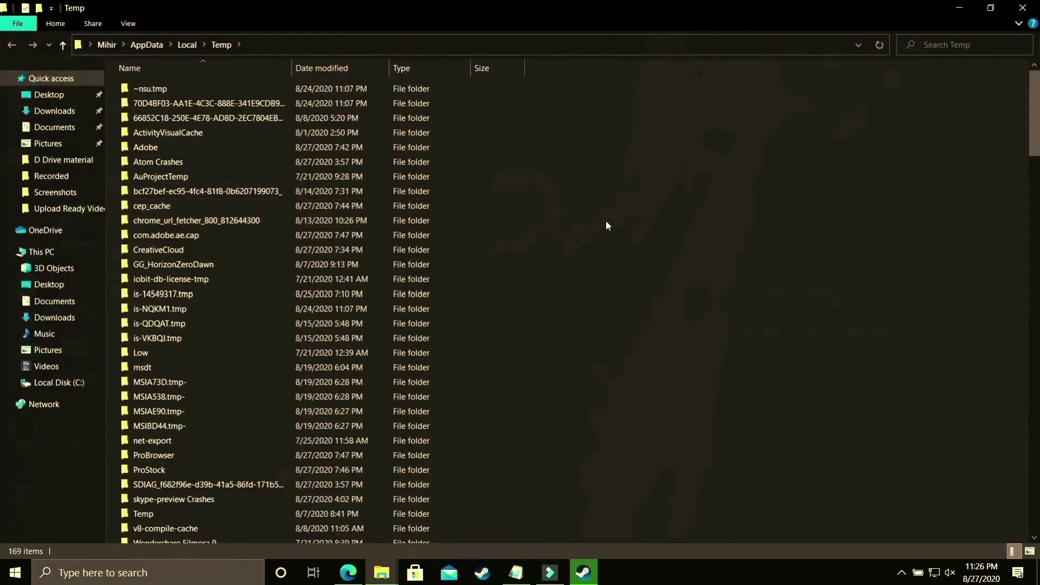
- Permanently delete all items in the user's local Temp folder and answer the follow-up prompt
key("ctrl+a")
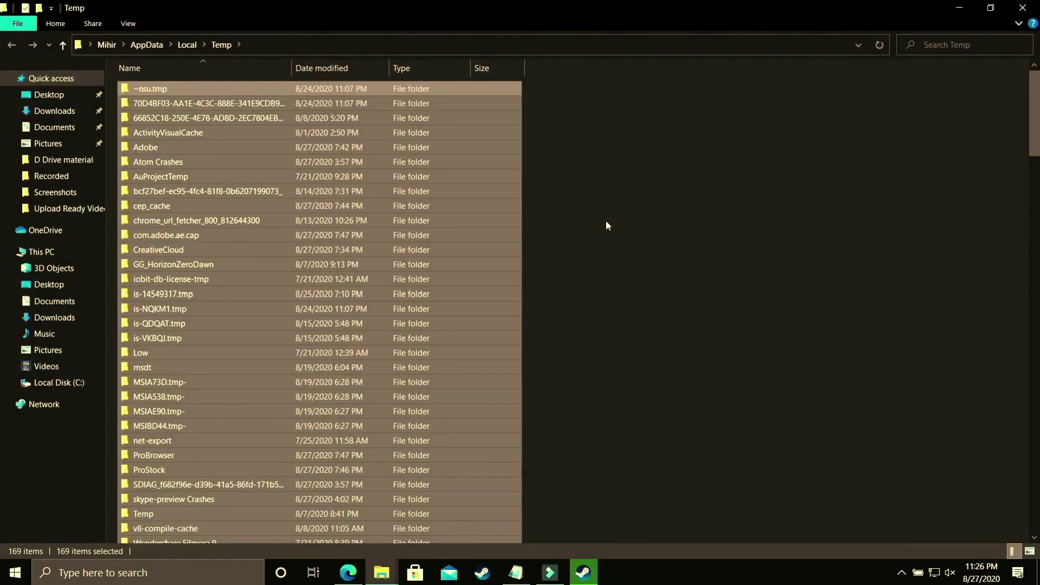
key("shift+Delete")
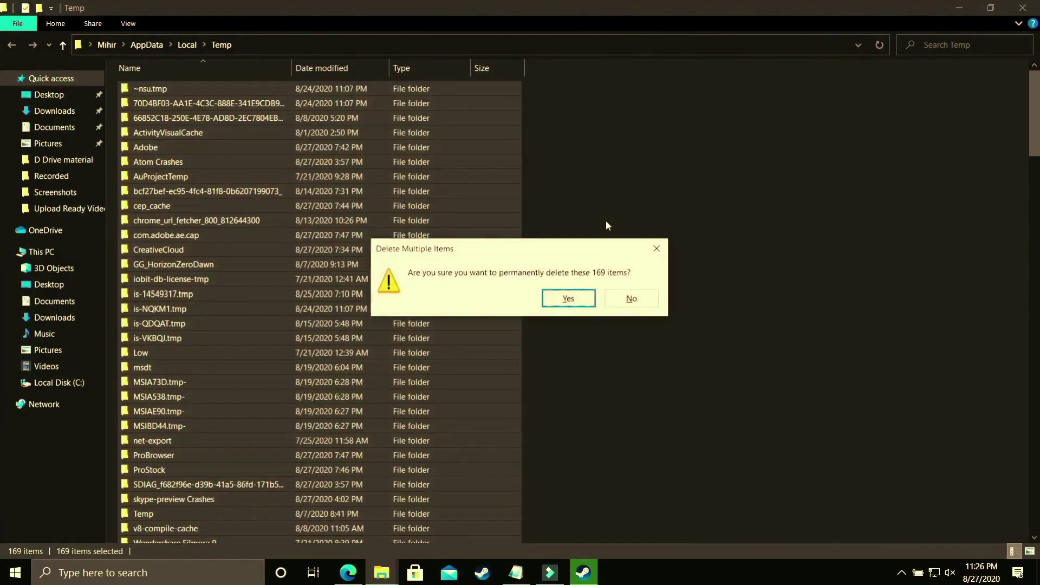
key("Return")
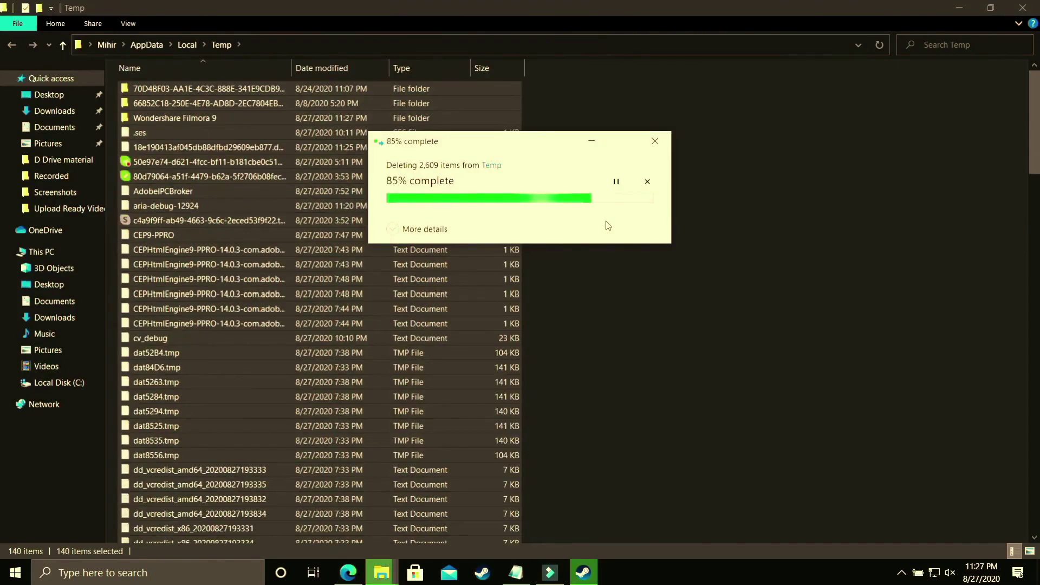
left_click(440, 271)
left_click(553, 291)
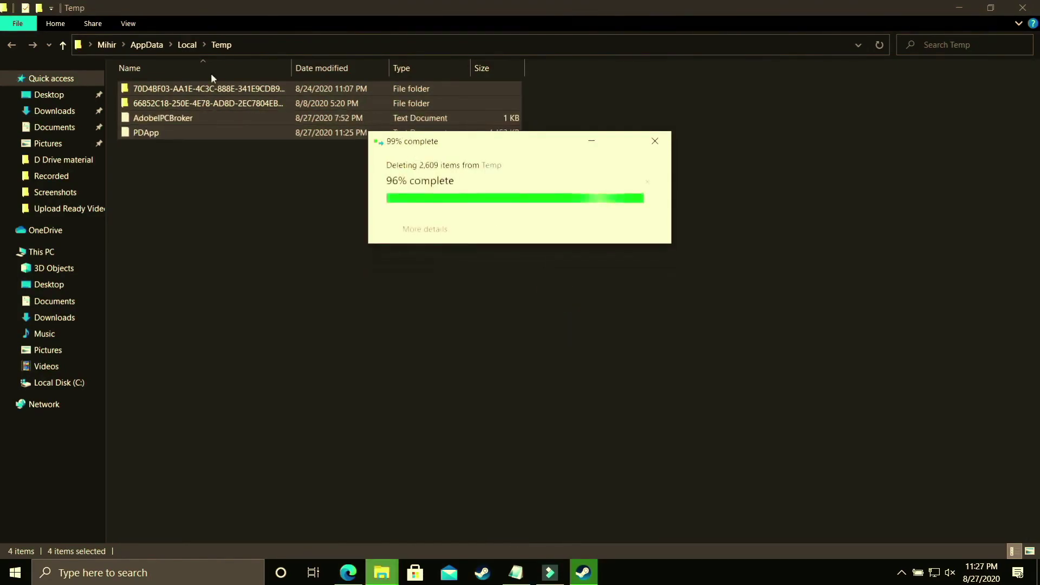
- Open the Prefetch folder inside the Windows folder on Local Disk (C:), granting permanent access to it
left_click(42, 252)
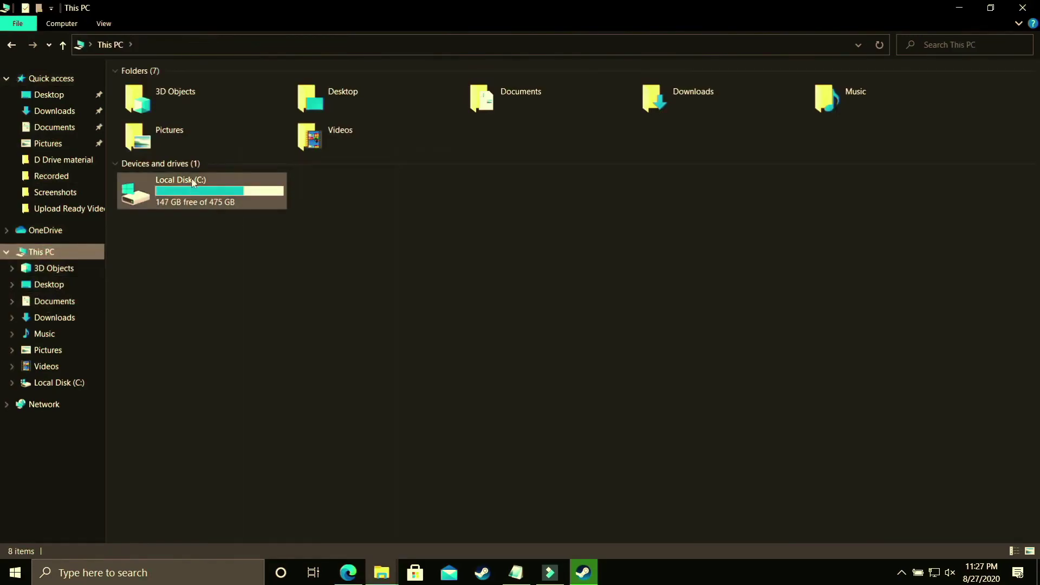
double_click(193, 183)
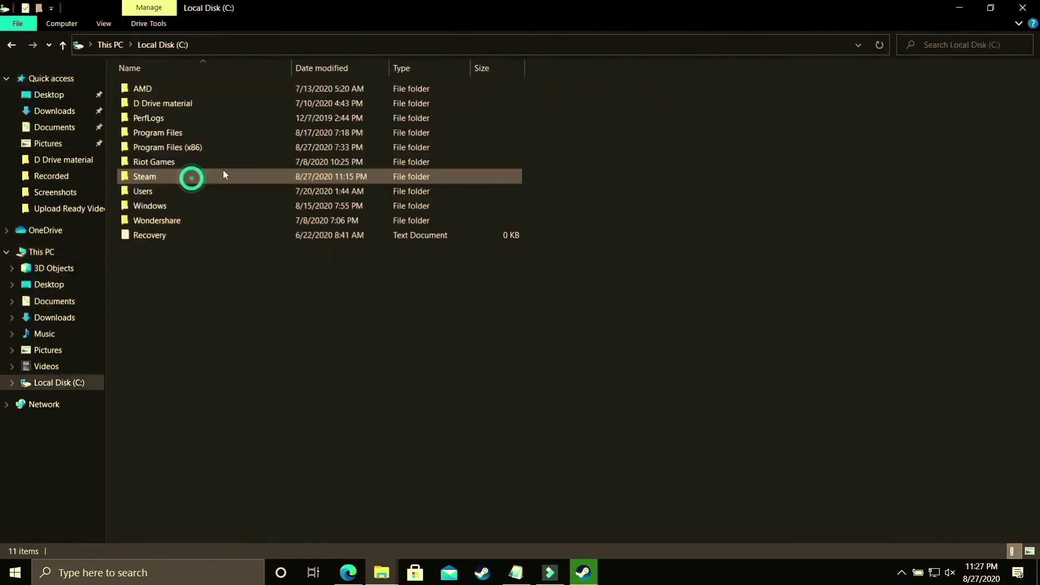
double_click(200, 207)
left_click(309, 280)
type("pre")
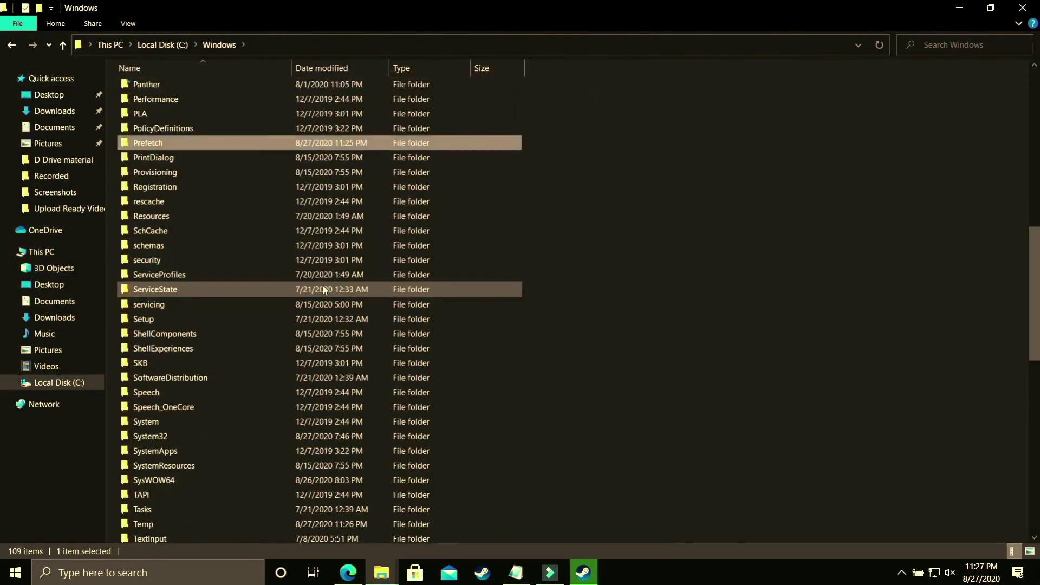
left_click(161, 148)
double_click(161, 151)
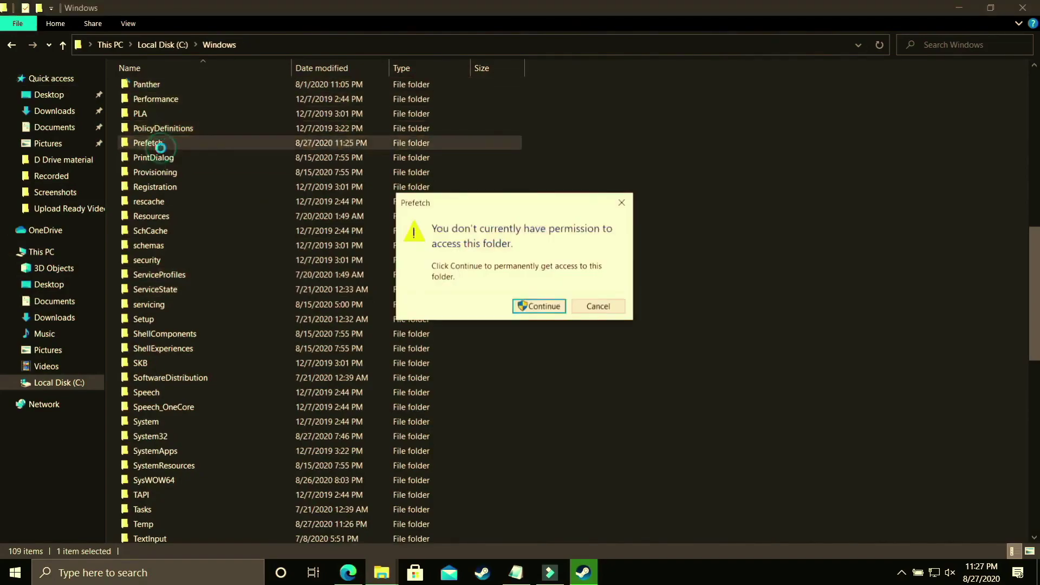
left_click(543, 303)
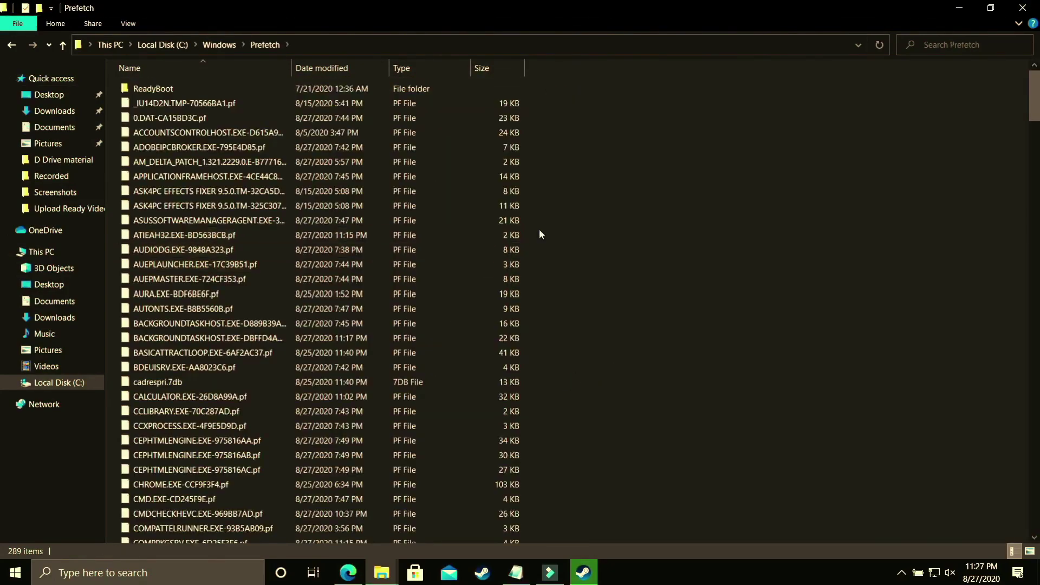
- Permanently delete everything in the Prefetch folder, including the ReadyBoot folder, and answer the follow-up prompt
key("ctrl+a")
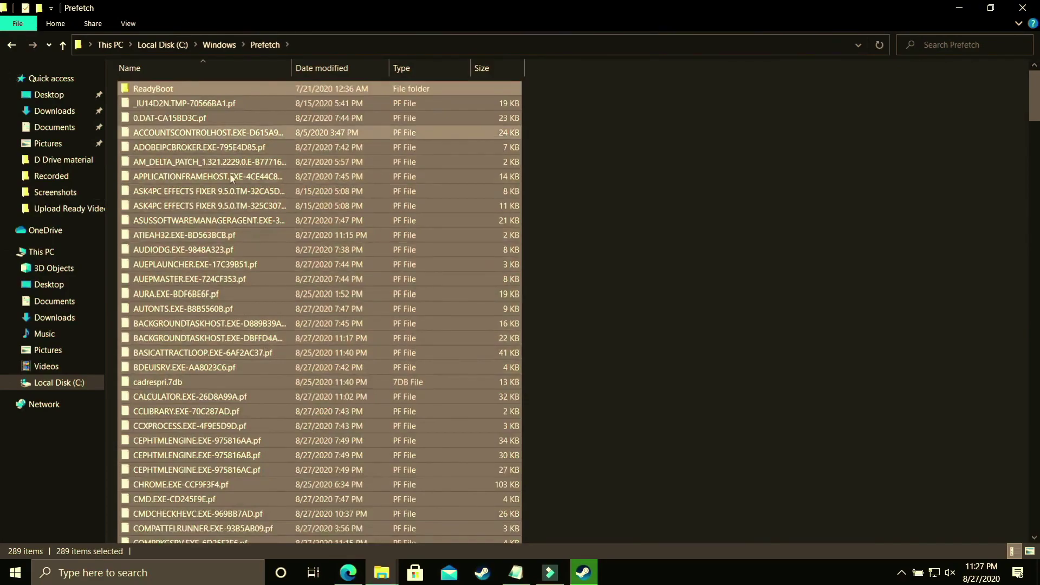
left_click(174, 89, "ctrl")
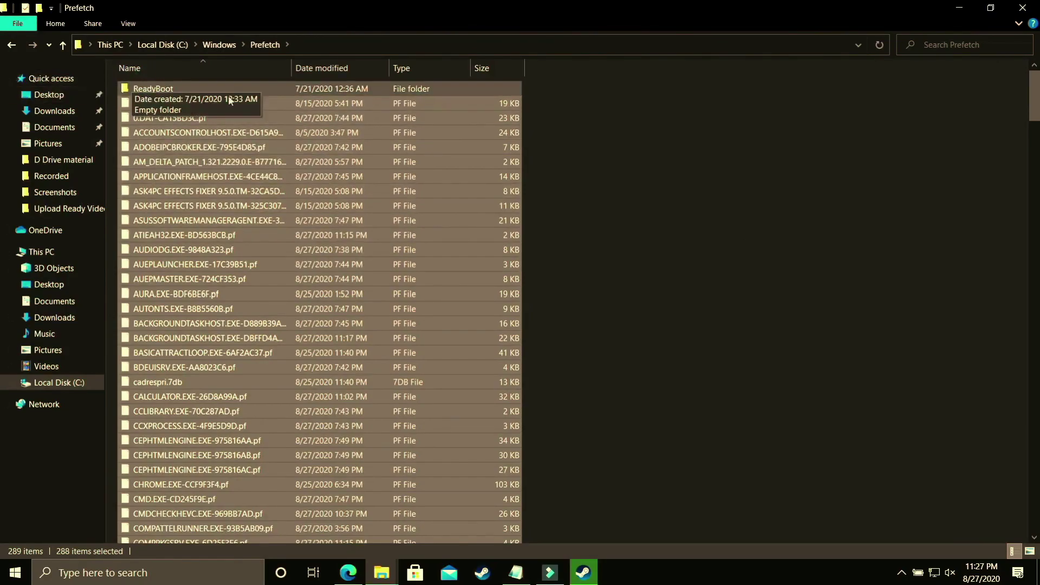
key("ctrl+a")
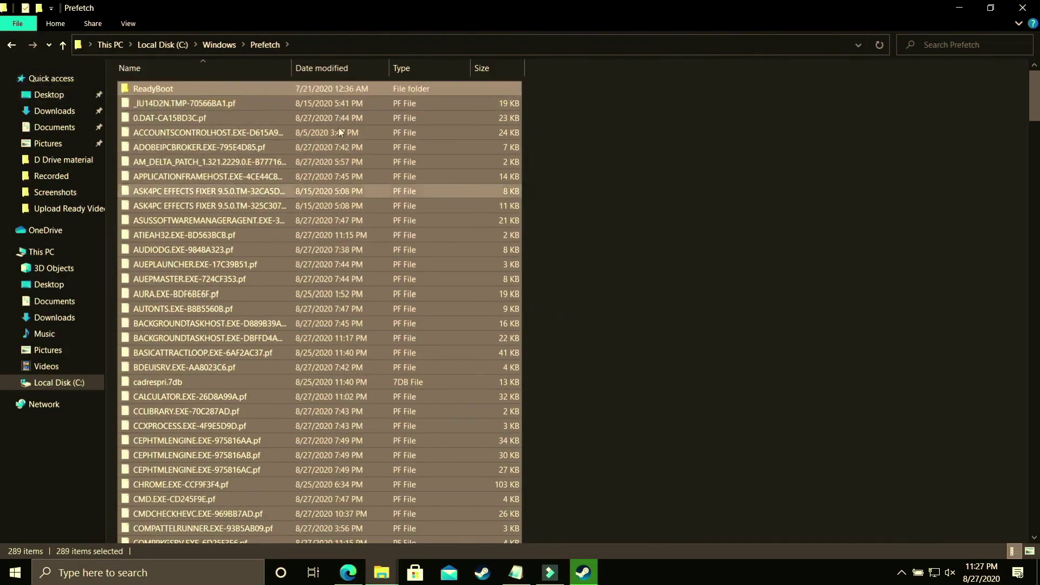
key("shift+Delete")
key("Return")
left_click(461, 262)
left_click(551, 280)
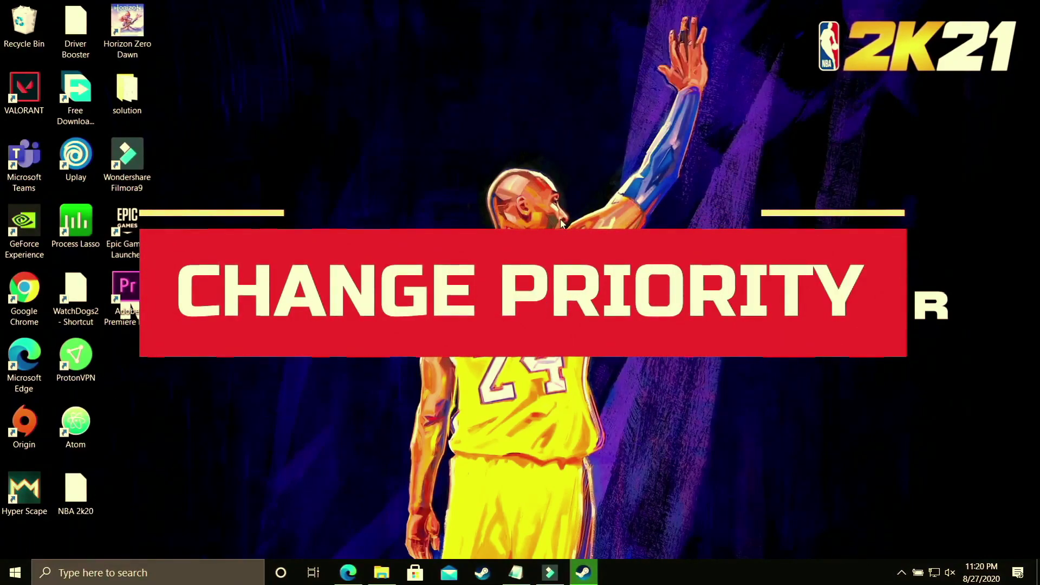
- Switch to Steam, launch NBA 2K20 from the library and minimize the Steam window
left_click(584, 572)
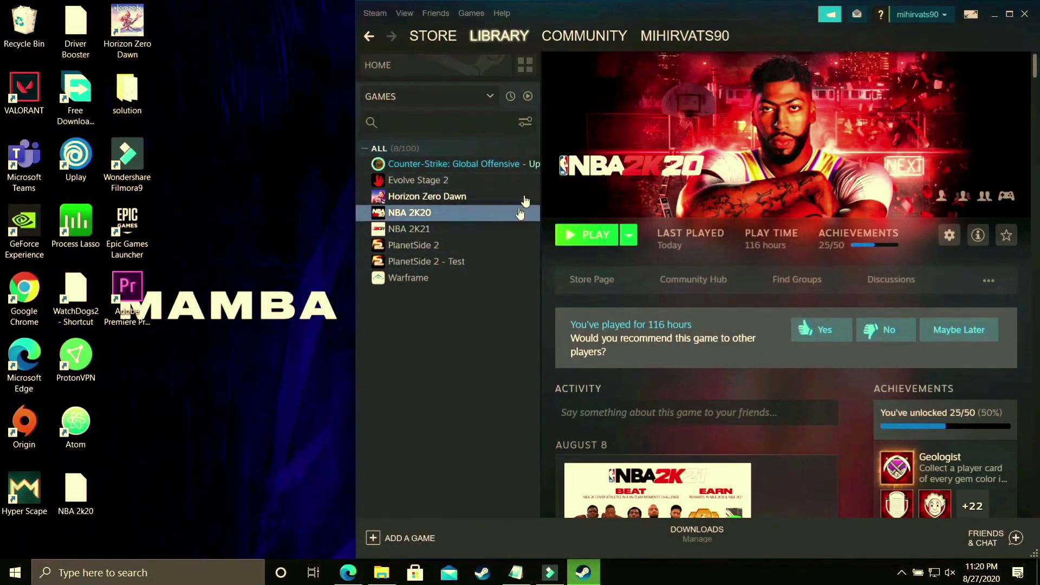
left_click(587, 236)
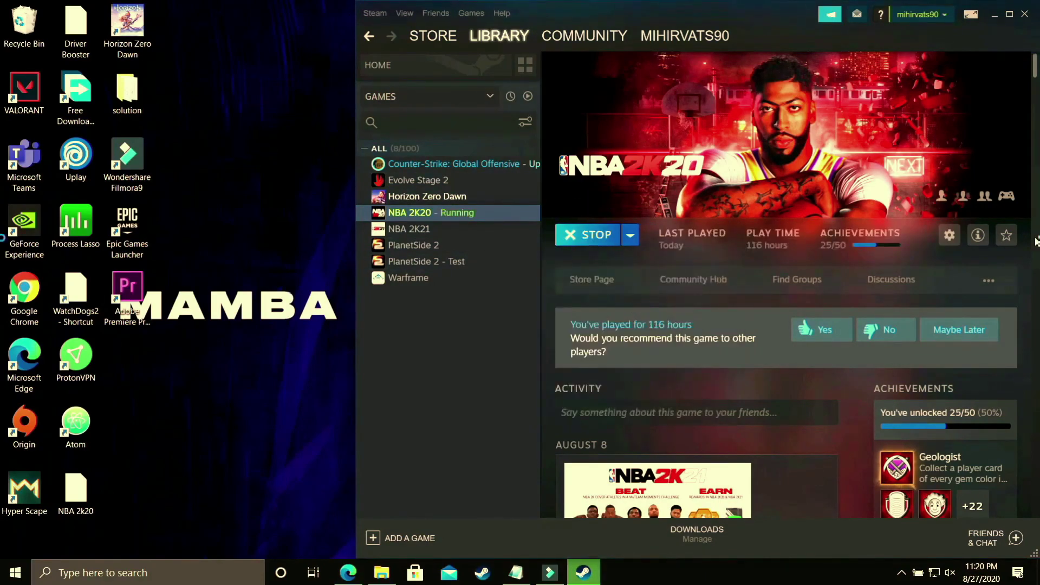
left_click(1000, 18)
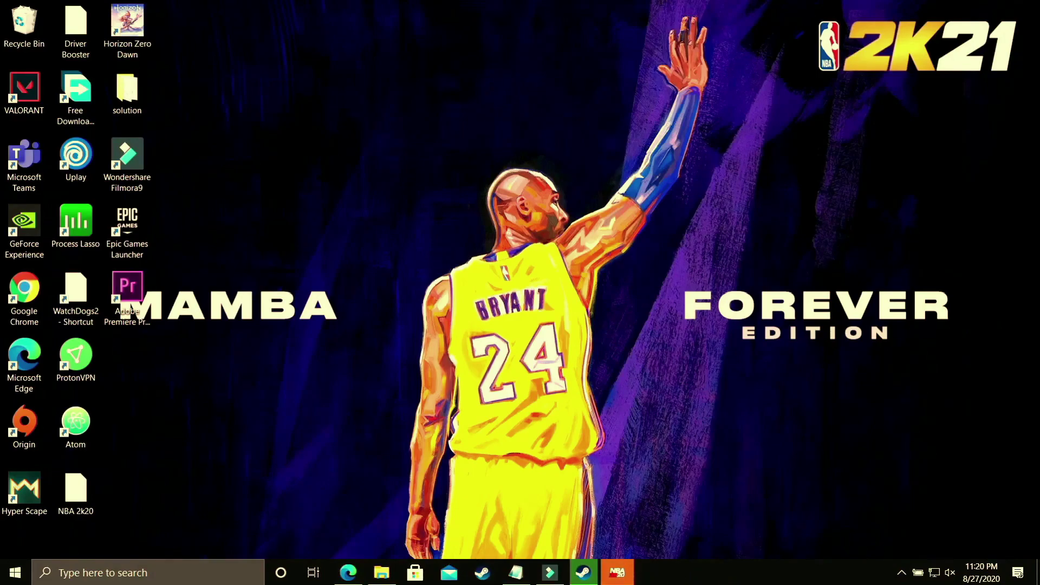
- Open Task Manager and go to the process details of the running NBA2K20 app
right_click(727, 579)
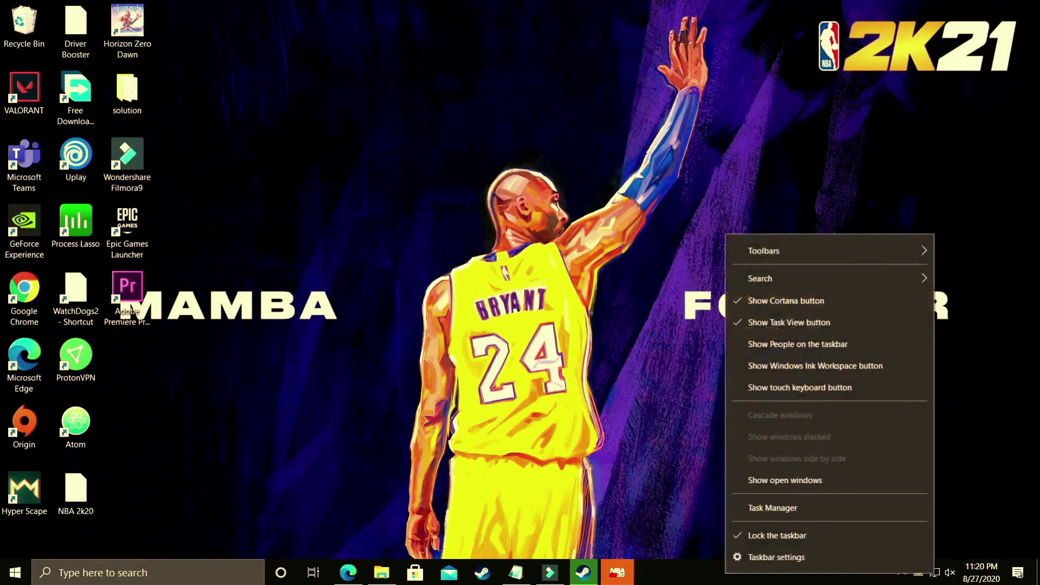
left_click(782, 513)
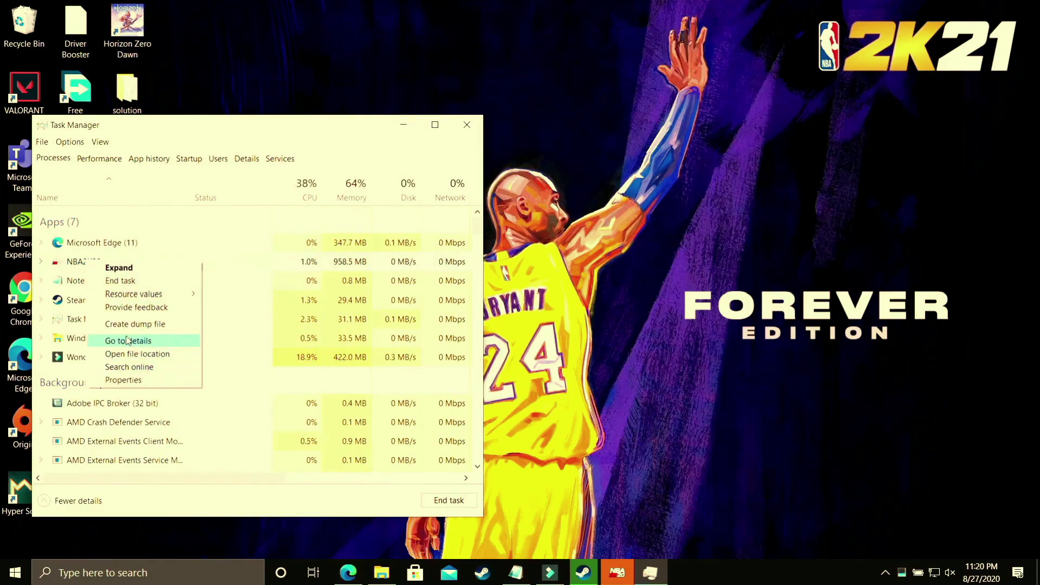
right_click(61, 268)
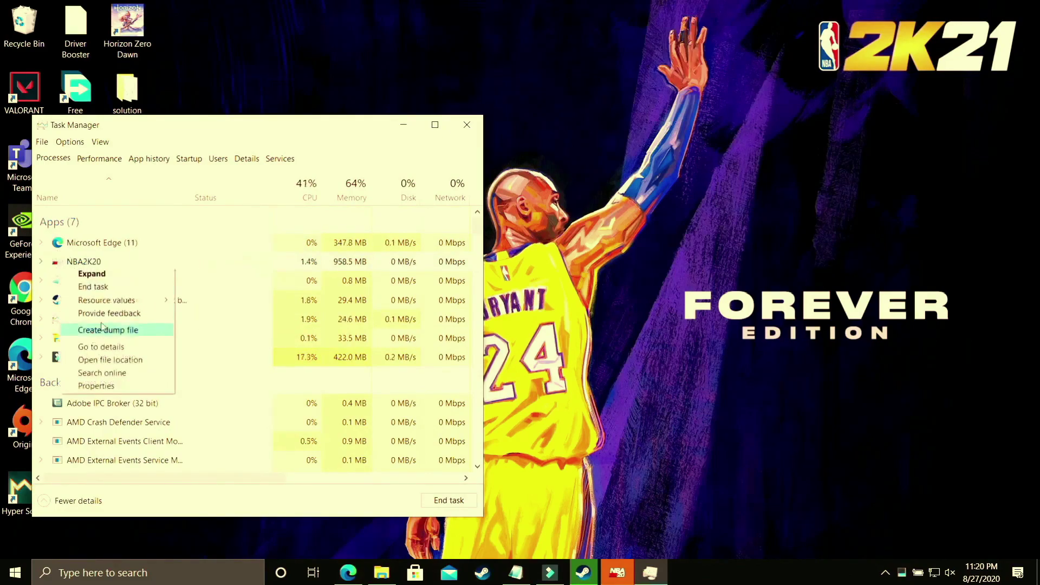
left_click(100, 347)
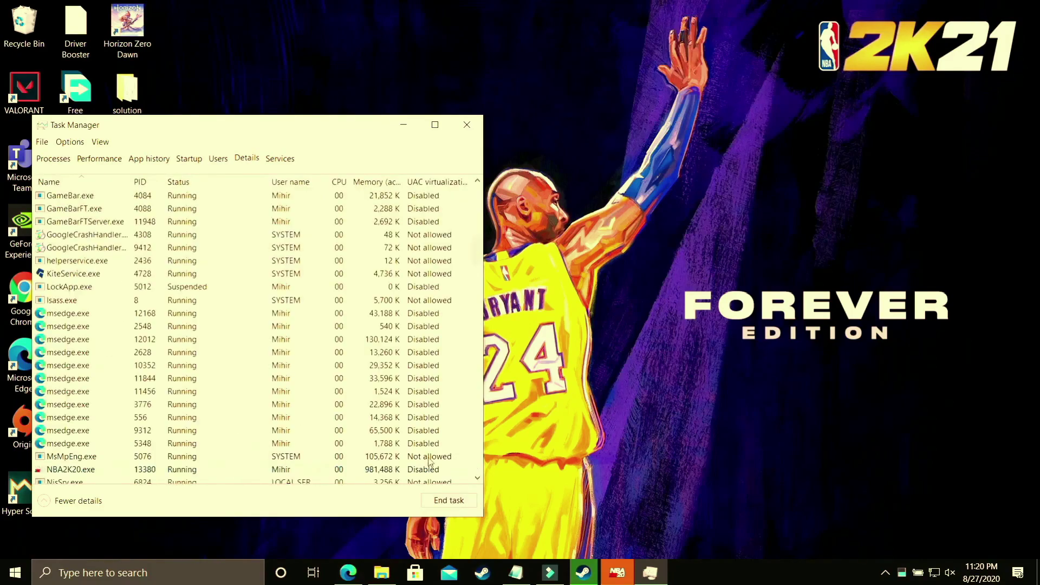
- Set the priority of the NBA2K20.exe process to High and confirm the change
right_click(152, 469)
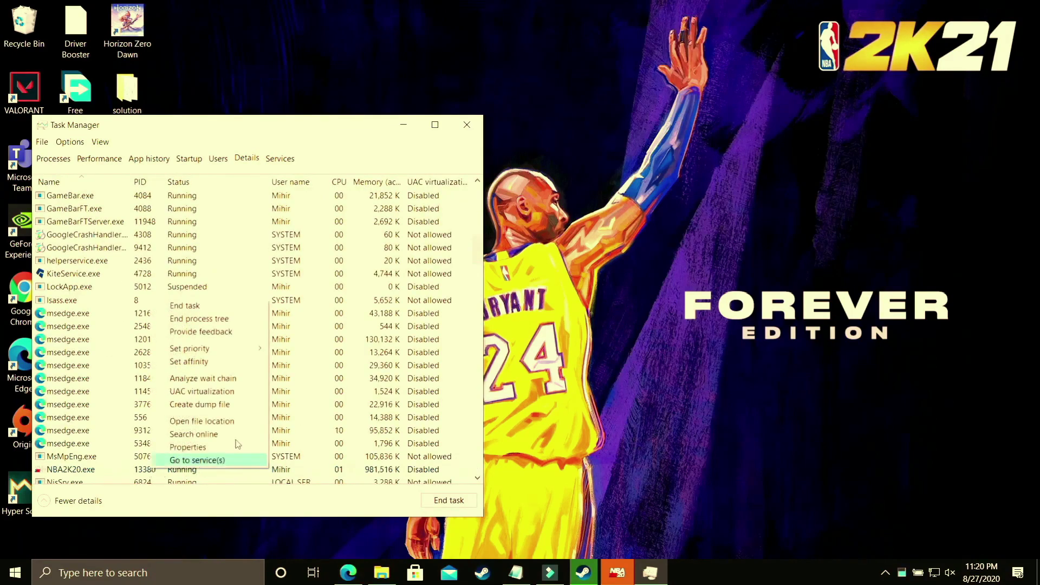
mouse_move(191, 353)
left_click(317, 363)
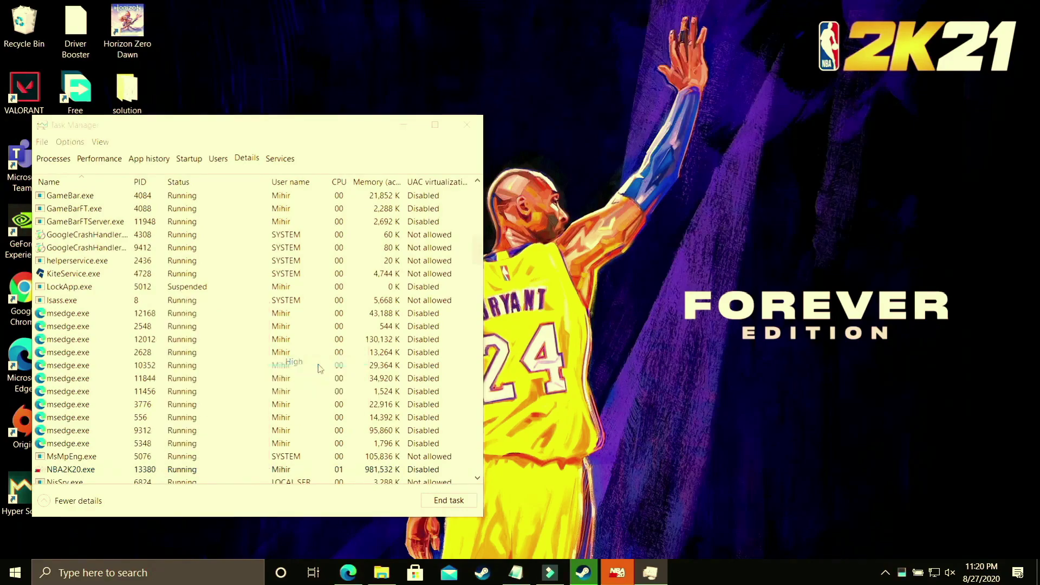
left_click(530, 309)
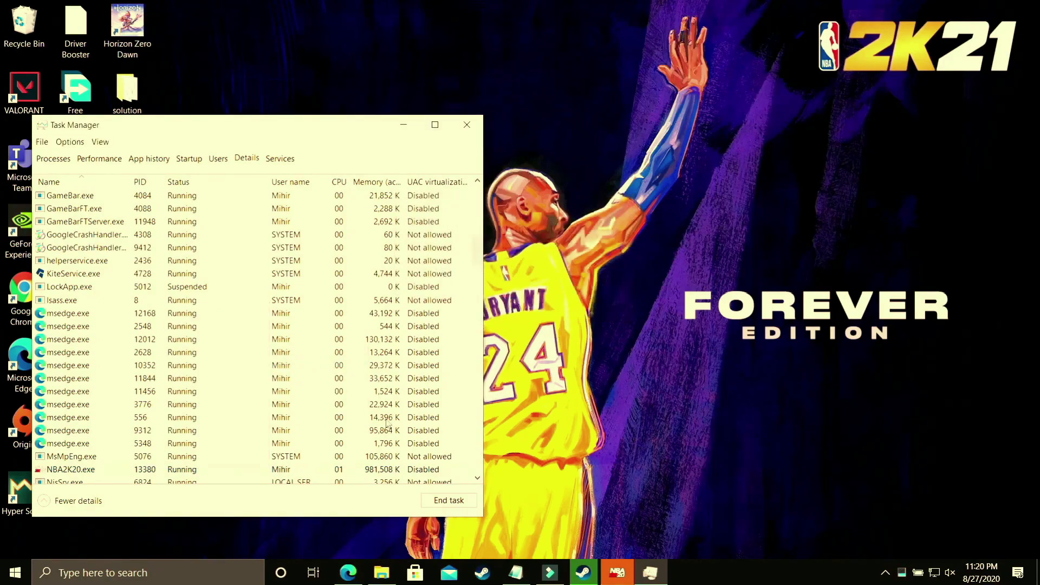
- Check the priority setting of the NBA2K20.exe process and close Task Manager
right_click(164, 469)
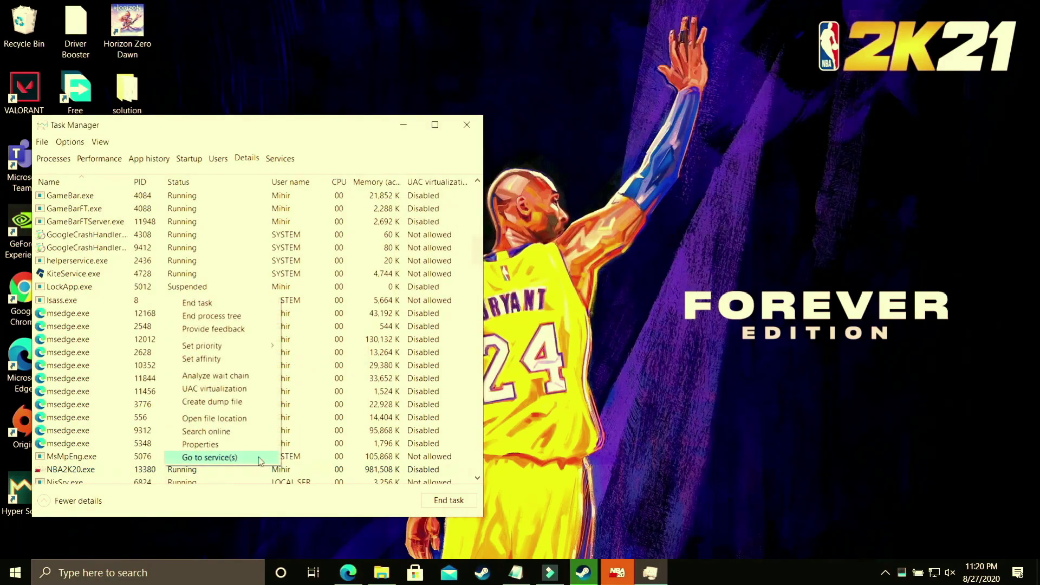
mouse_move(242, 347)
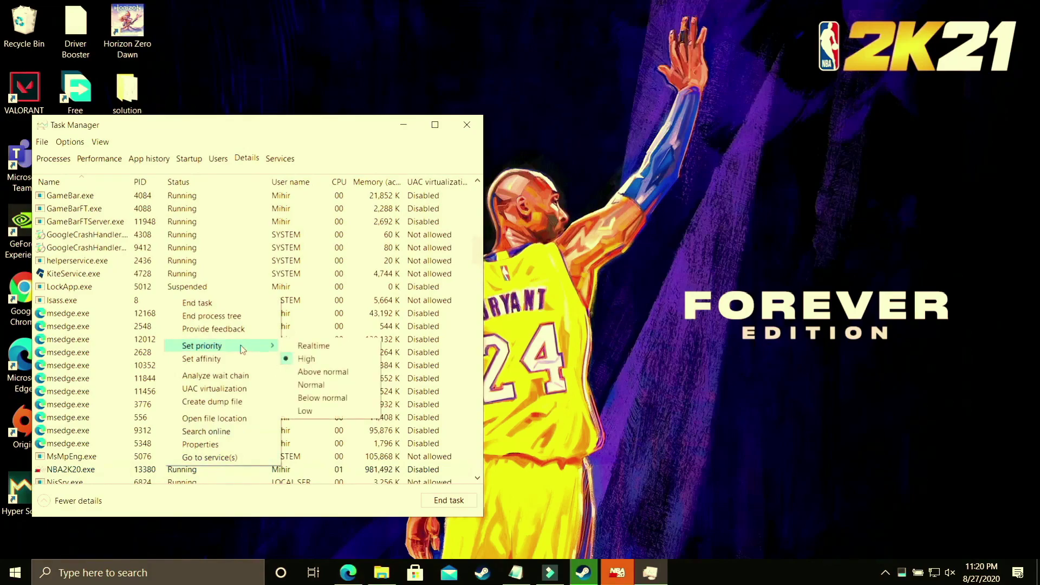
left_click(327, 360)
left_click(468, 125)
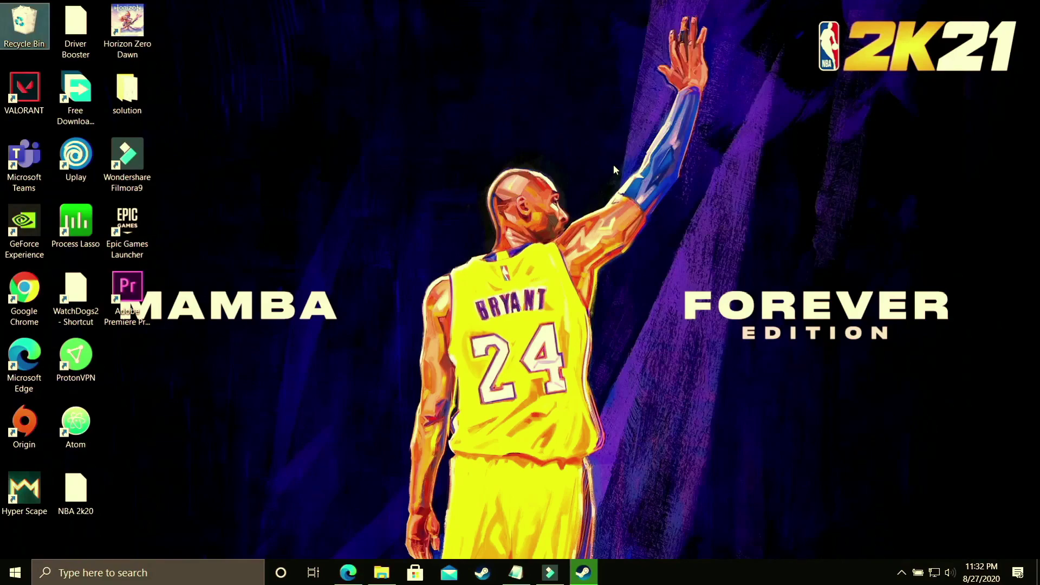
- Switch to Microsoft Edge and look through the Bing search results for driver updater
left_click(348, 572)
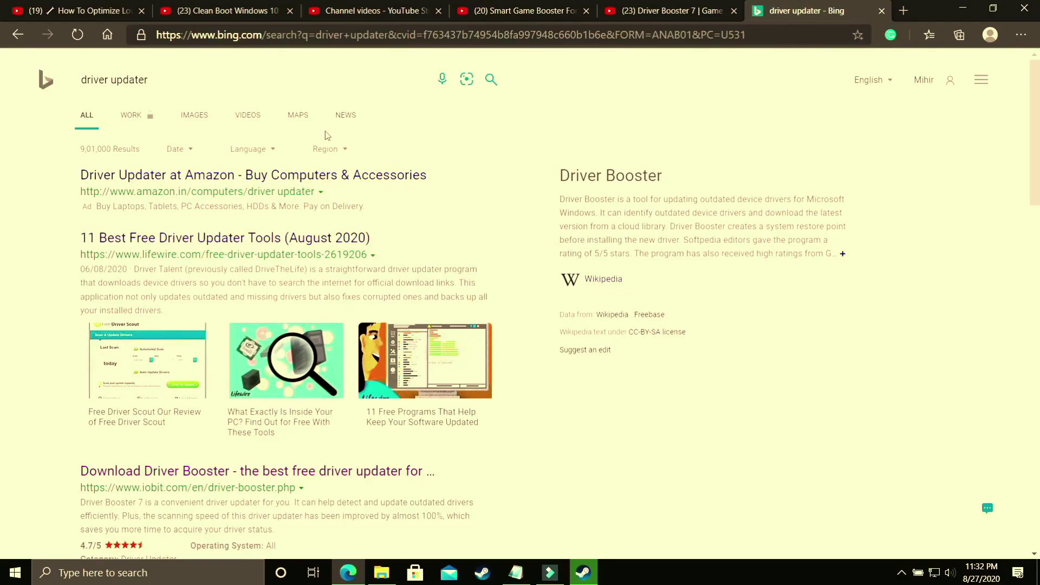
scroll(520, 304, "down", 4)
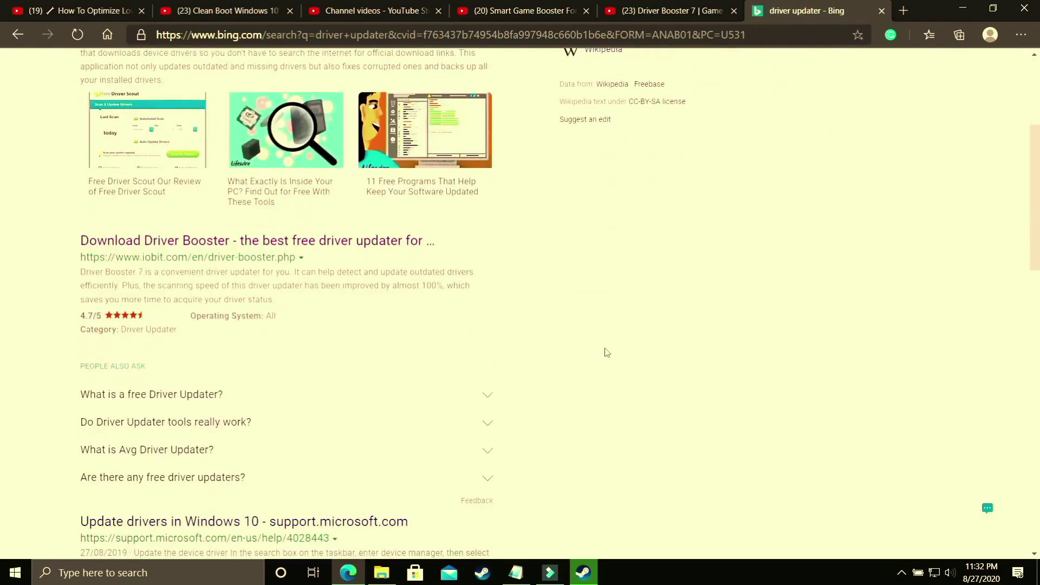
scroll(606, 357, "down", 7)
scroll(502, 358, "down", 7)
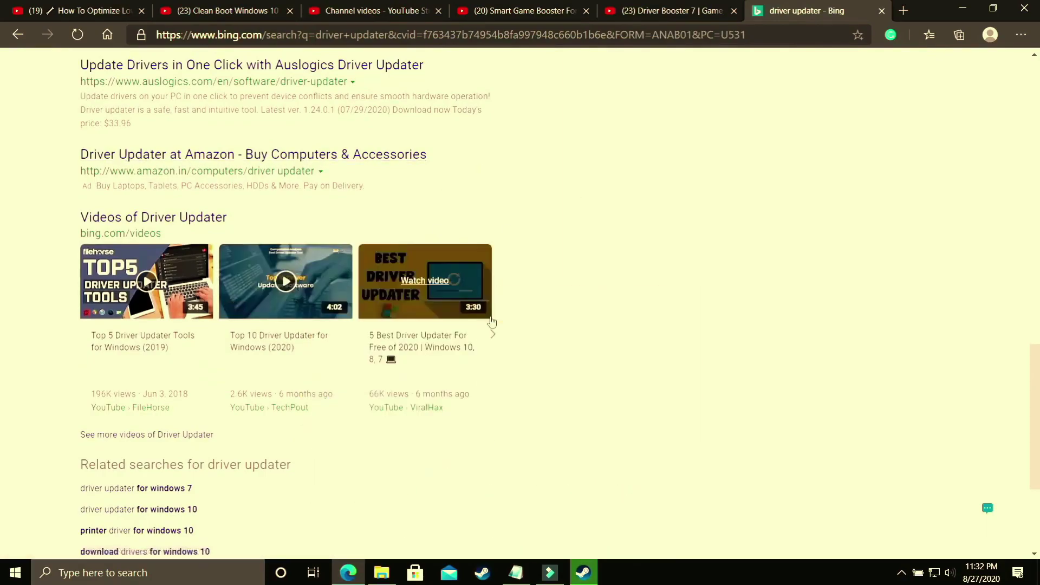
scroll(318, 230, "up", 20)
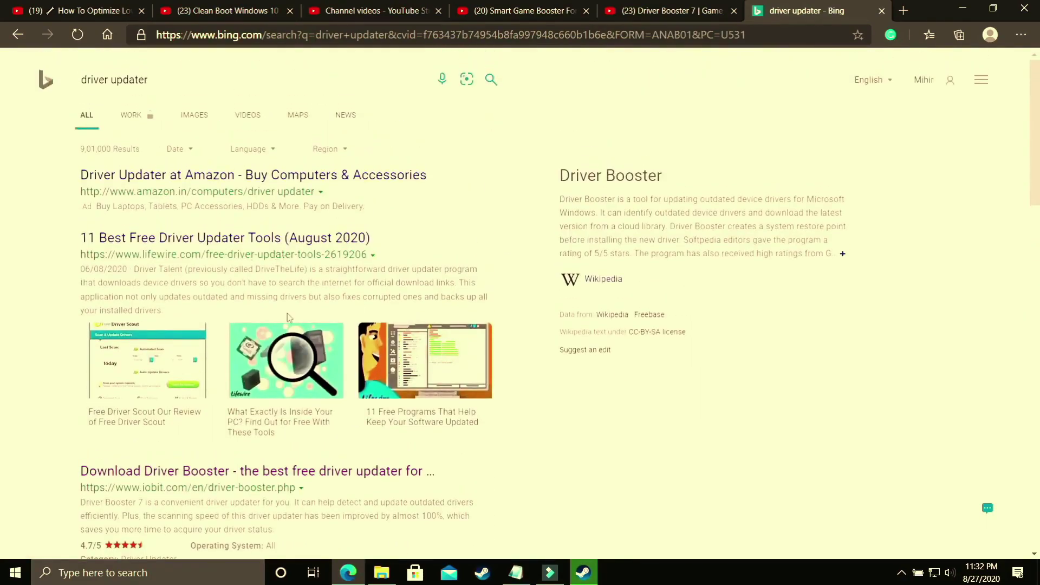
scroll(301, 394, "down", 14)
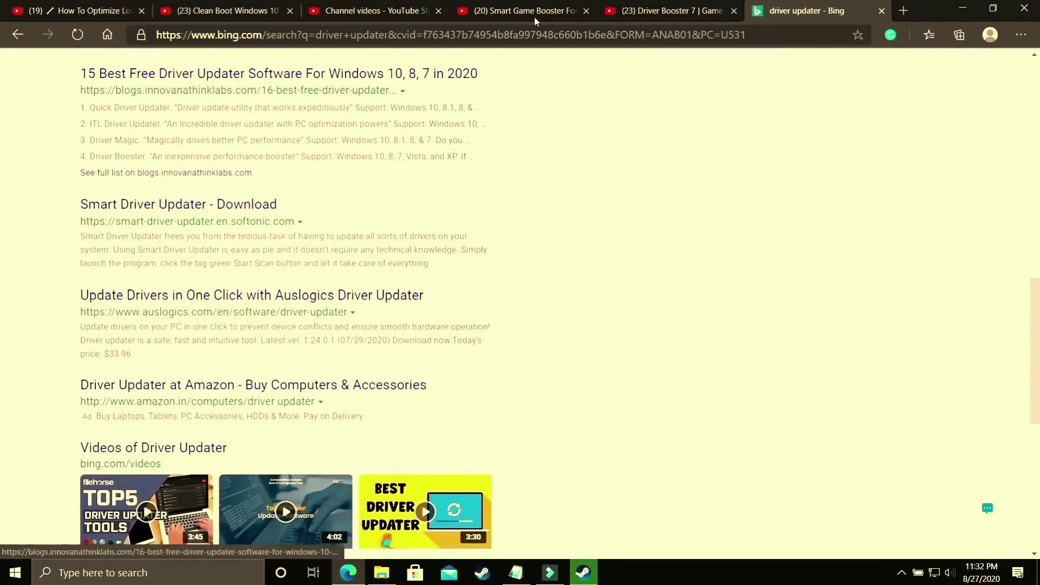
- View the open YouTube video pages on Driver Booster 7, Nvidia Control Panel best settings and Smart Game Booster
left_click(666, 12)
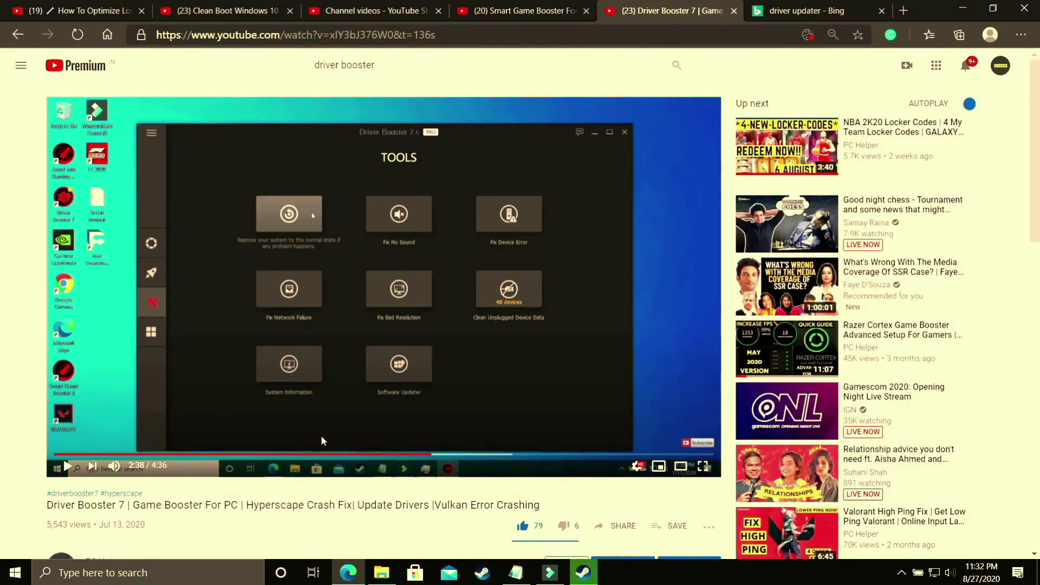
left_click(796, 10)
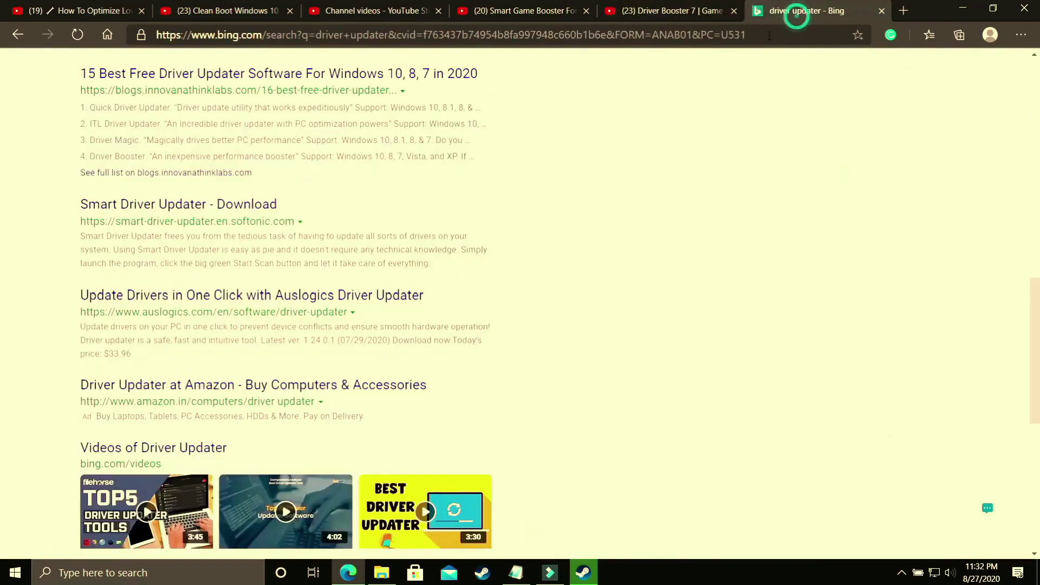
left_click(668, 10)
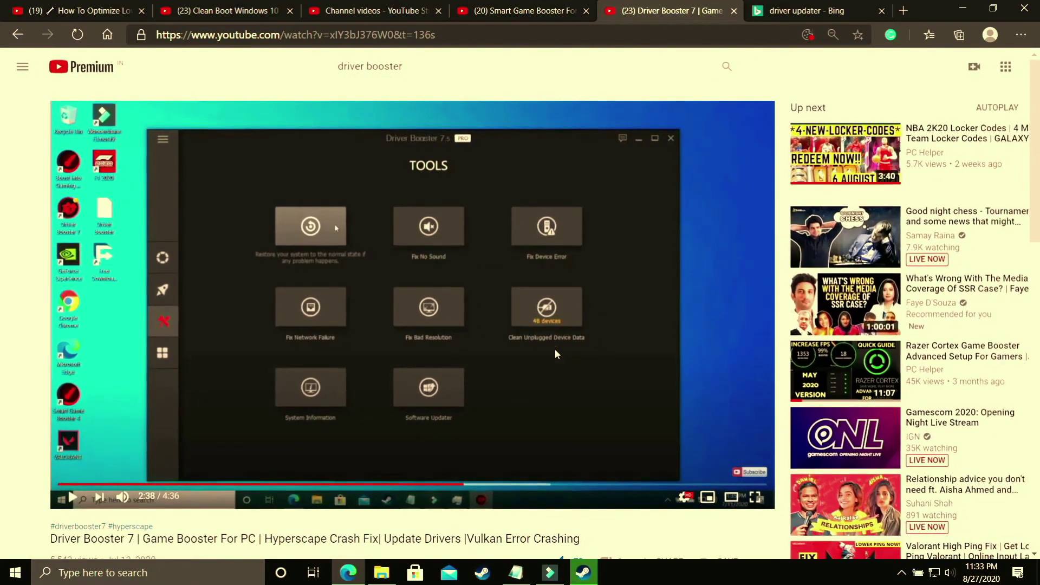
scroll(556, 353, "down", 5)
scroll(556, 353, "up", 5)
scroll(481, 193, "down", 3)
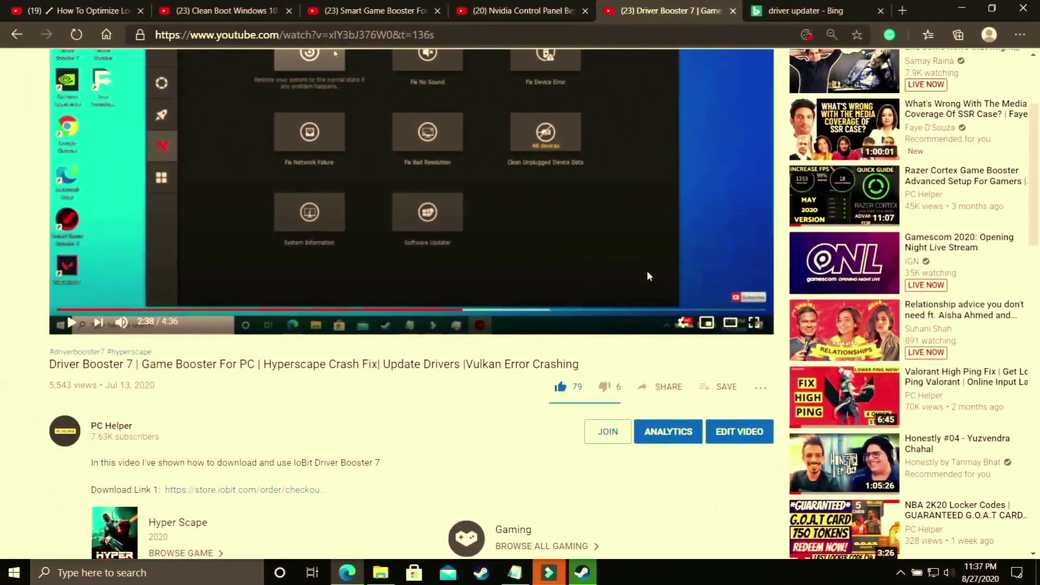
left_click(511, 11)
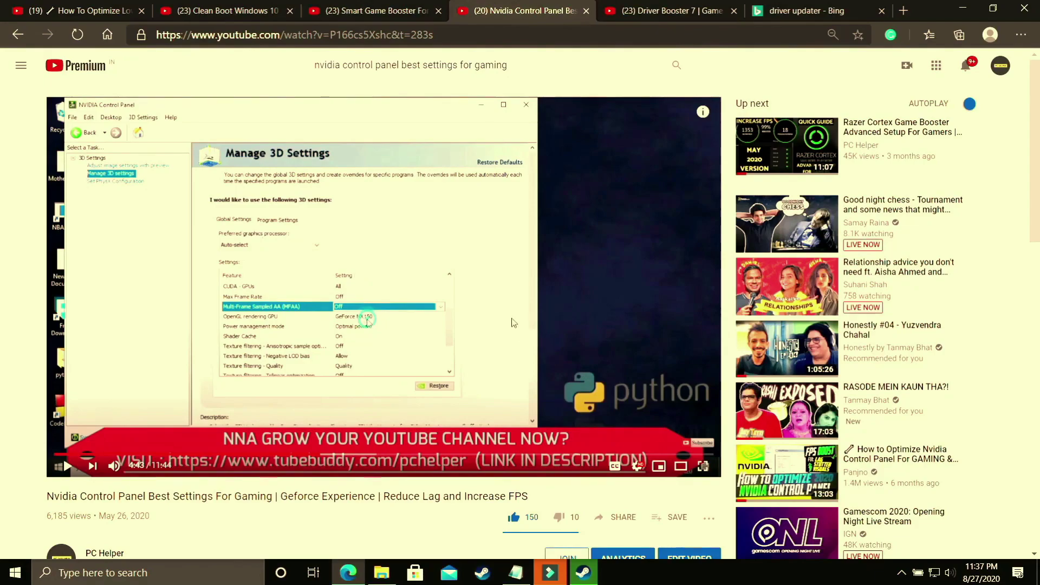
left_click(367, 7)
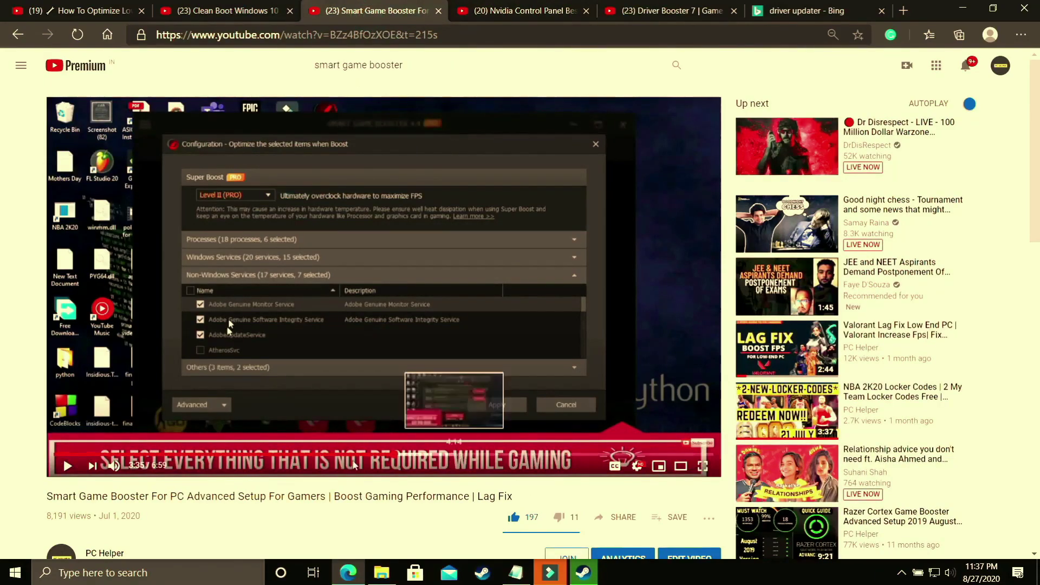